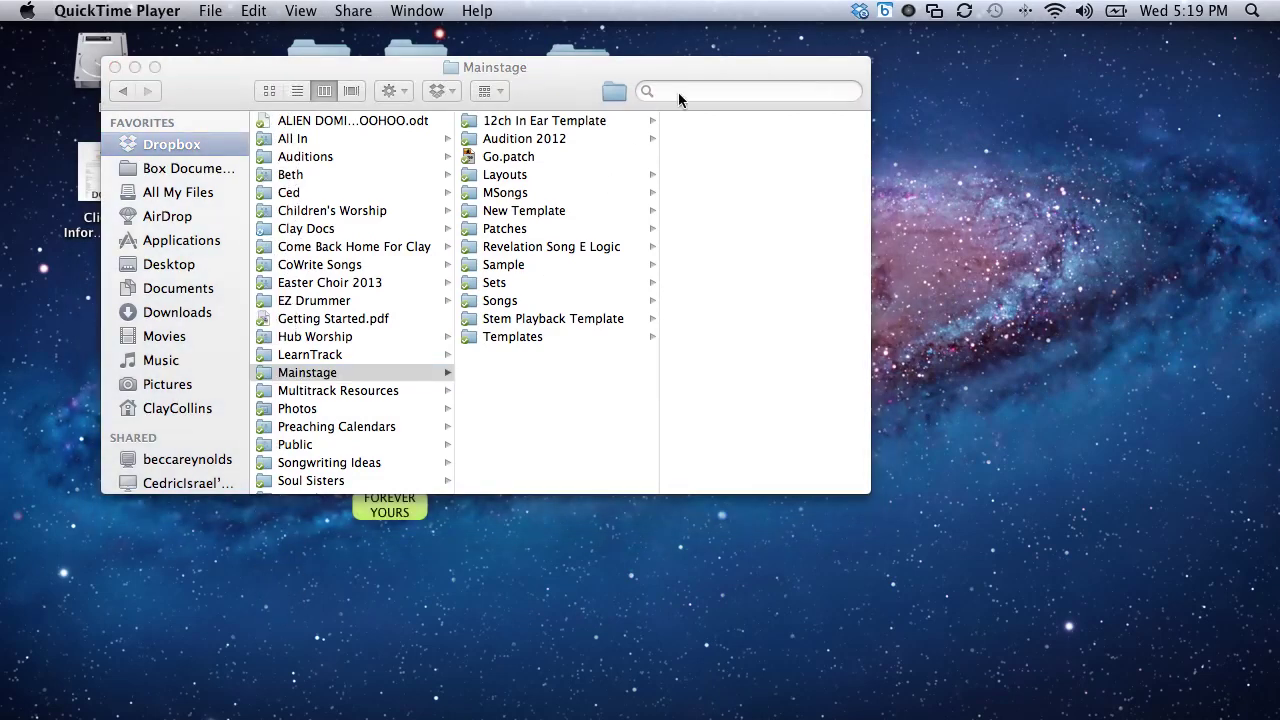
# In Finder's MSongs folder, open the Love Came Down folder and select its concert file
pyautogui.click(548, 79)
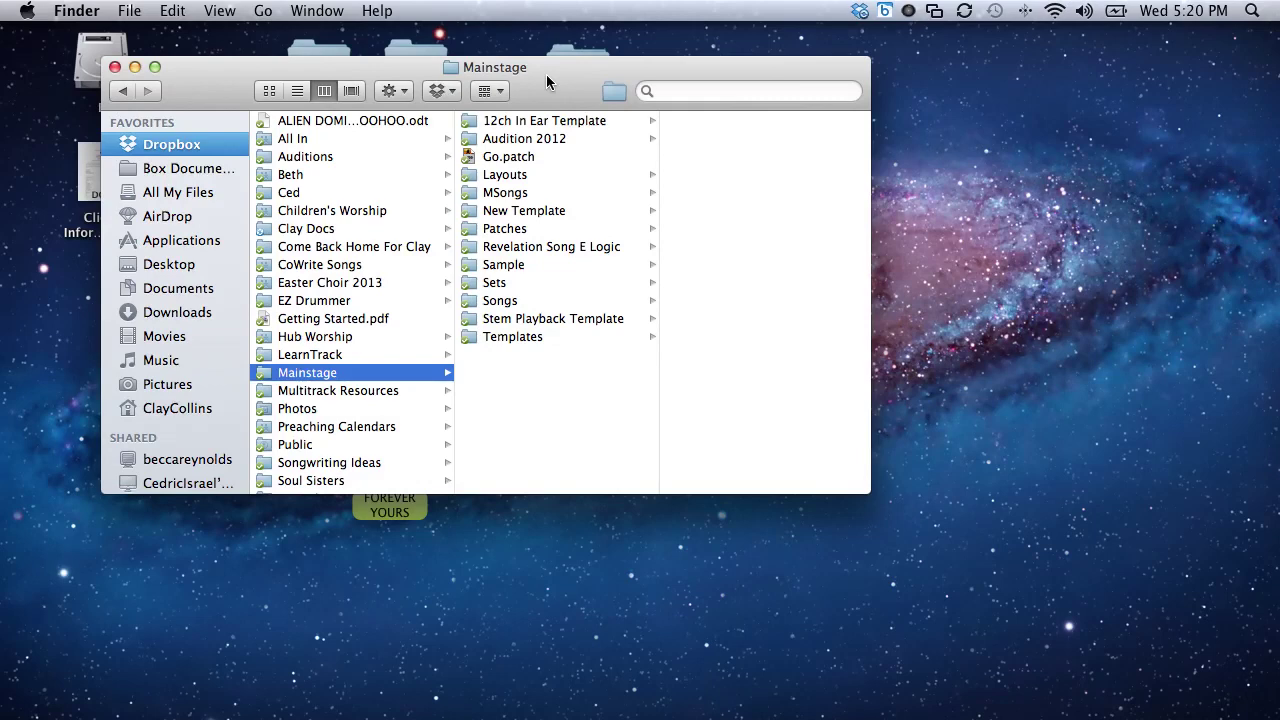
pyautogui.moveTo(547, 75); pyautogui.dragTo(535, 56)
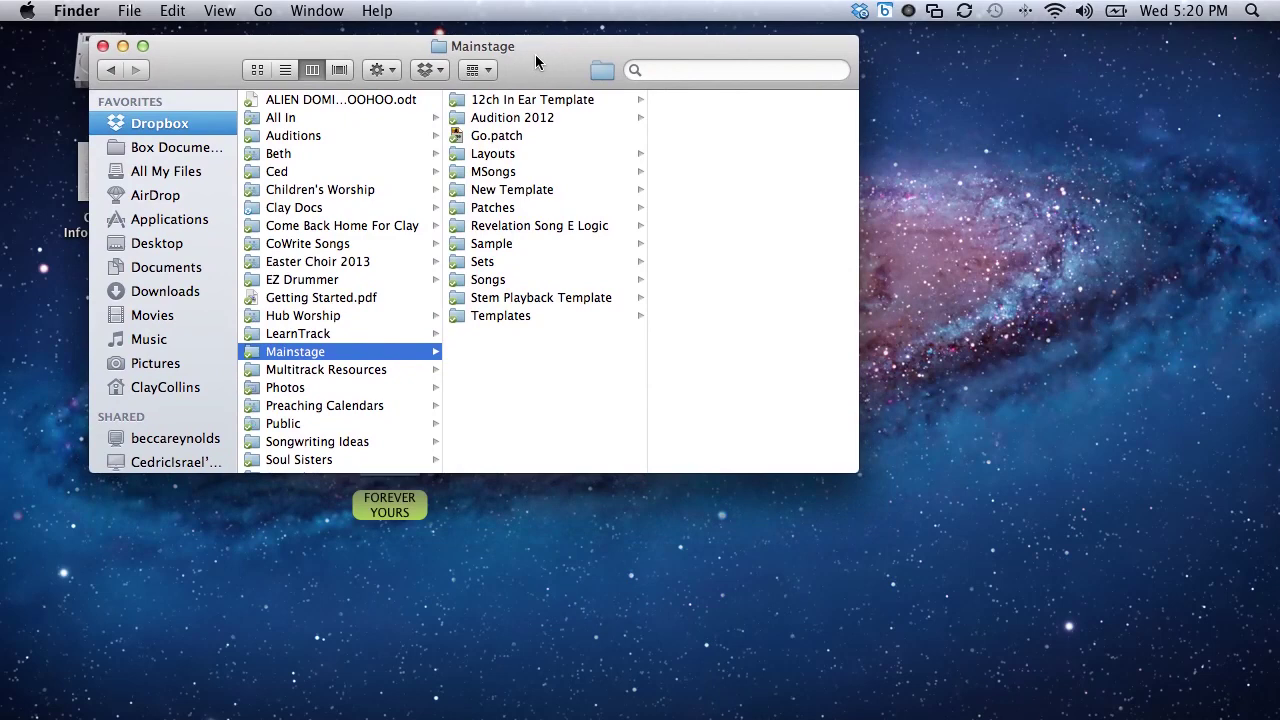
pyautogui.click(492, 174)
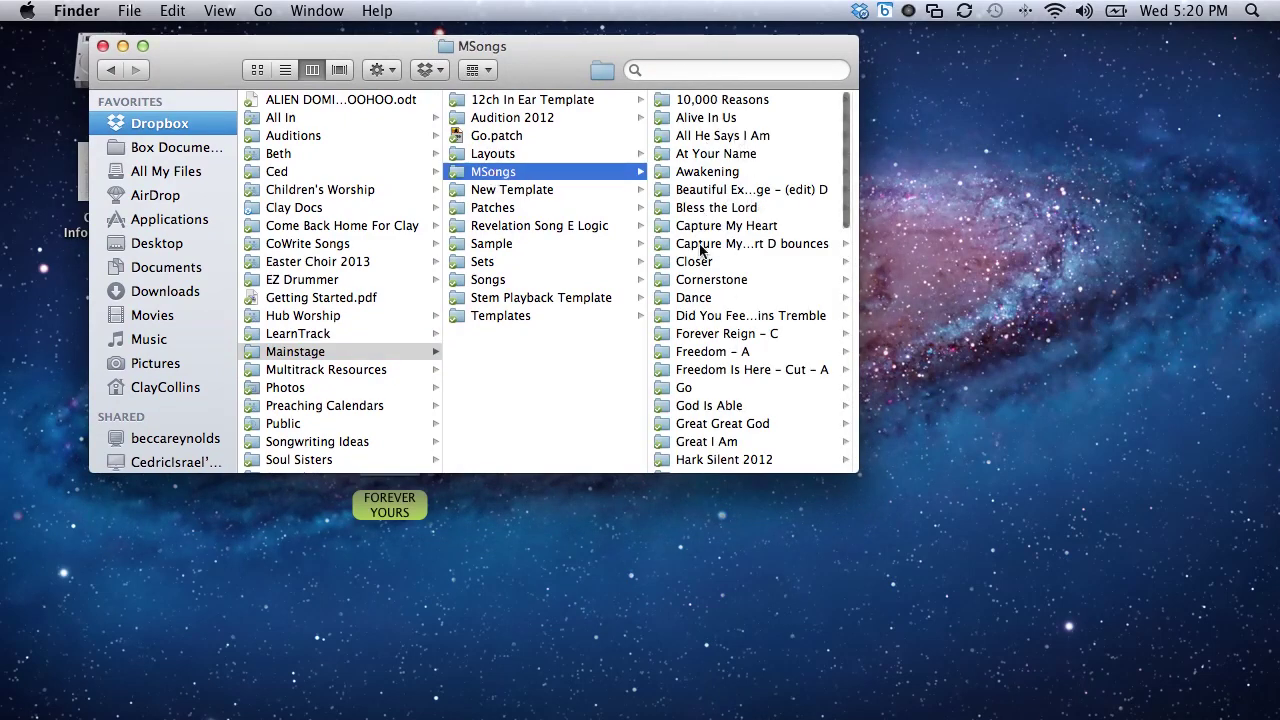
pyautogui.scroll(-5, 700, 355)
pyautogui.scroll(4, 700, 355)
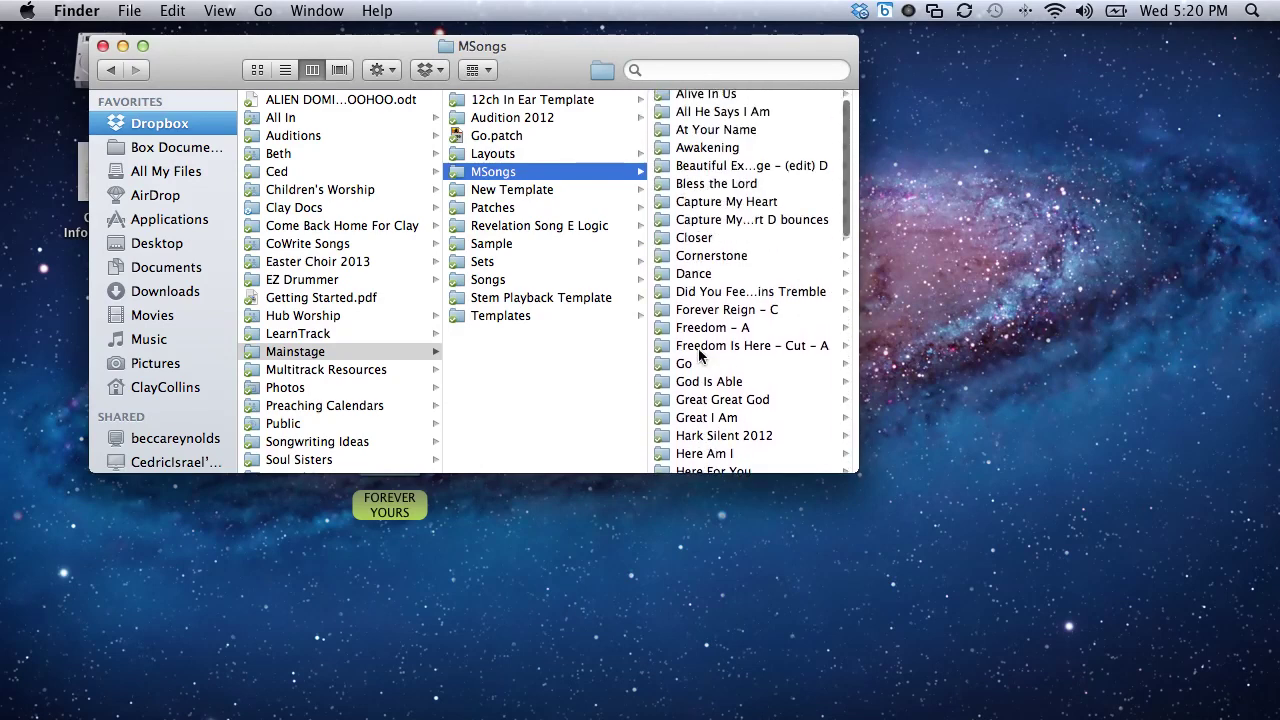
pyautogui.scroll(1, 700, 355)
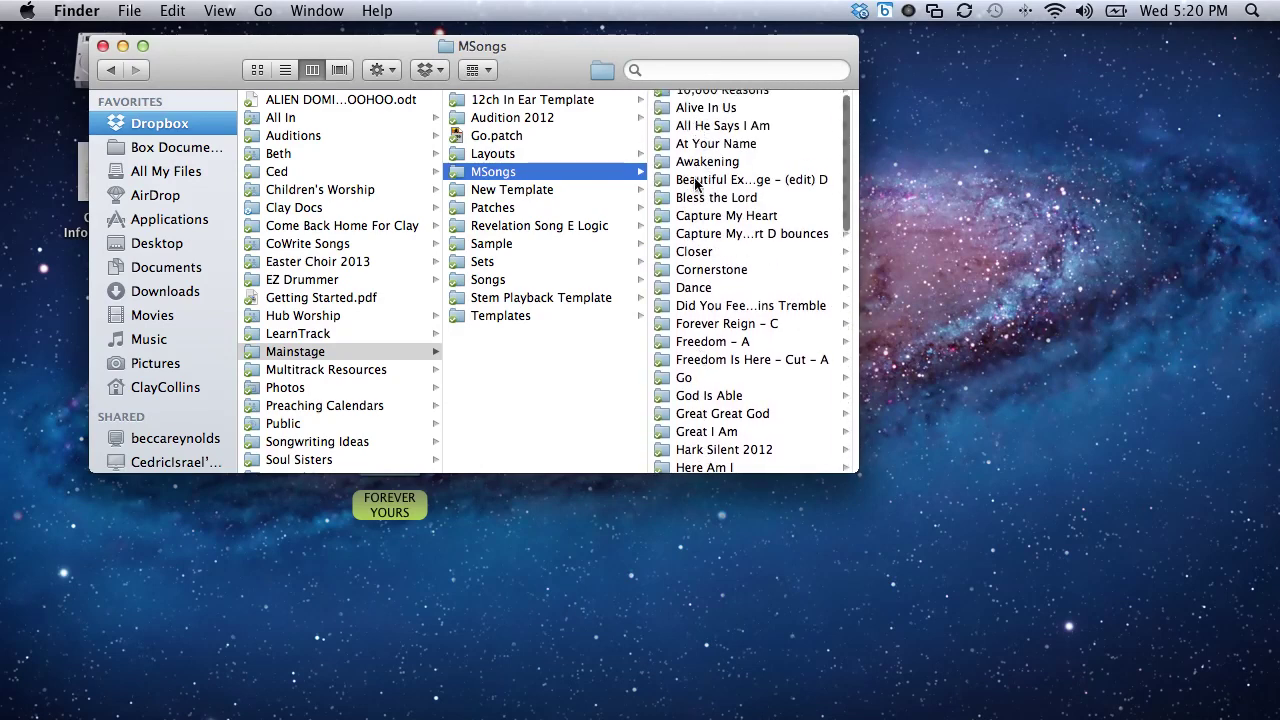
pyautogui.click(514, 279)
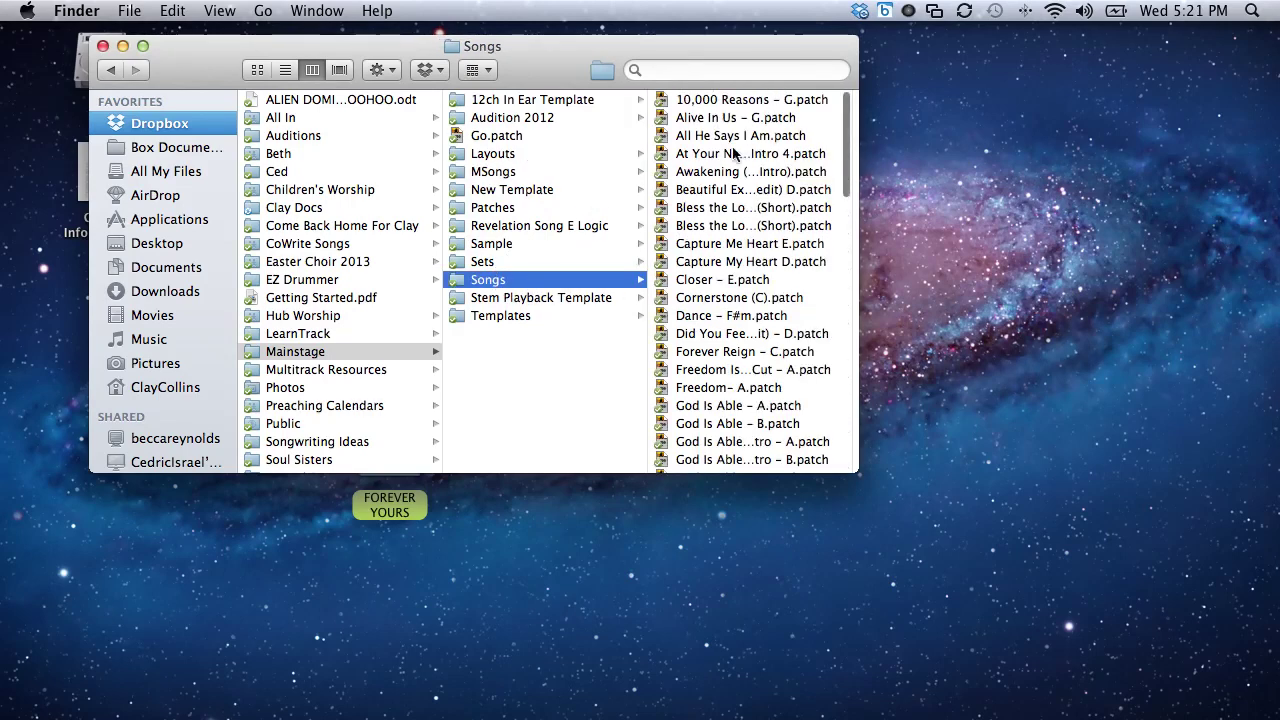
pyautogui.click(540, 172)
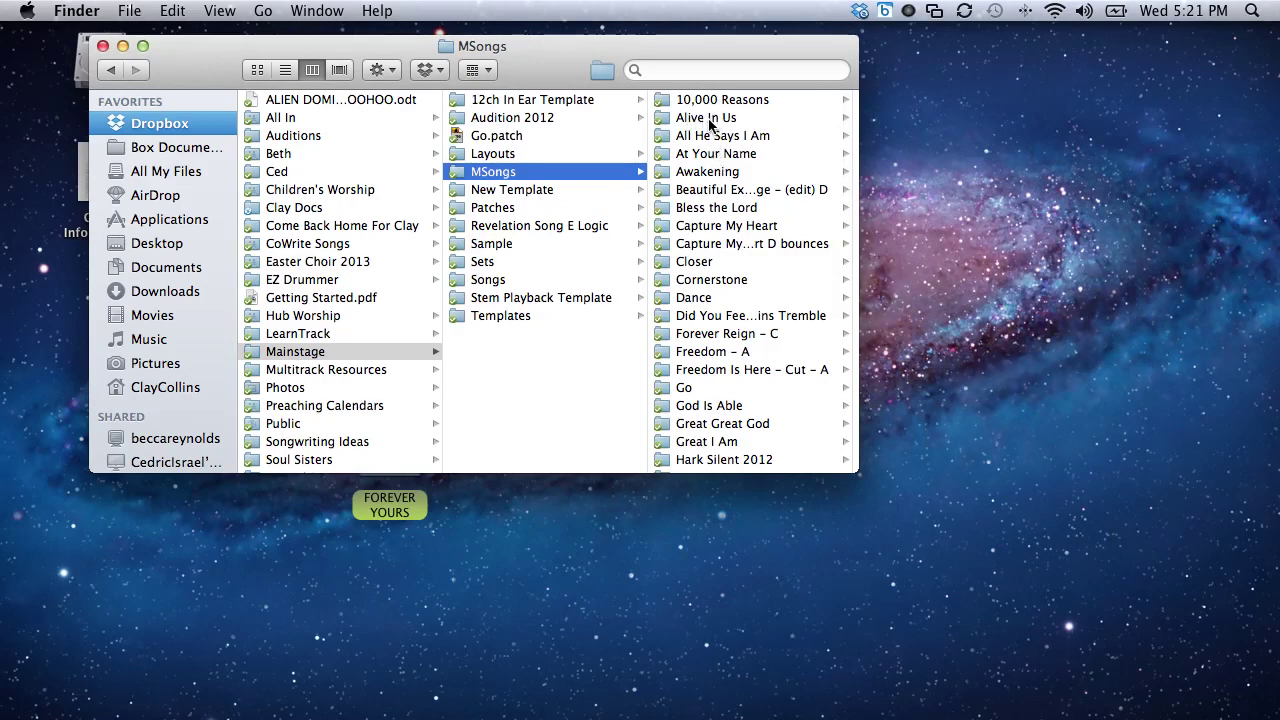
pyautogui.scroll(-5, 689, 410)
pyautogui.scroll(-4, 689, 406)
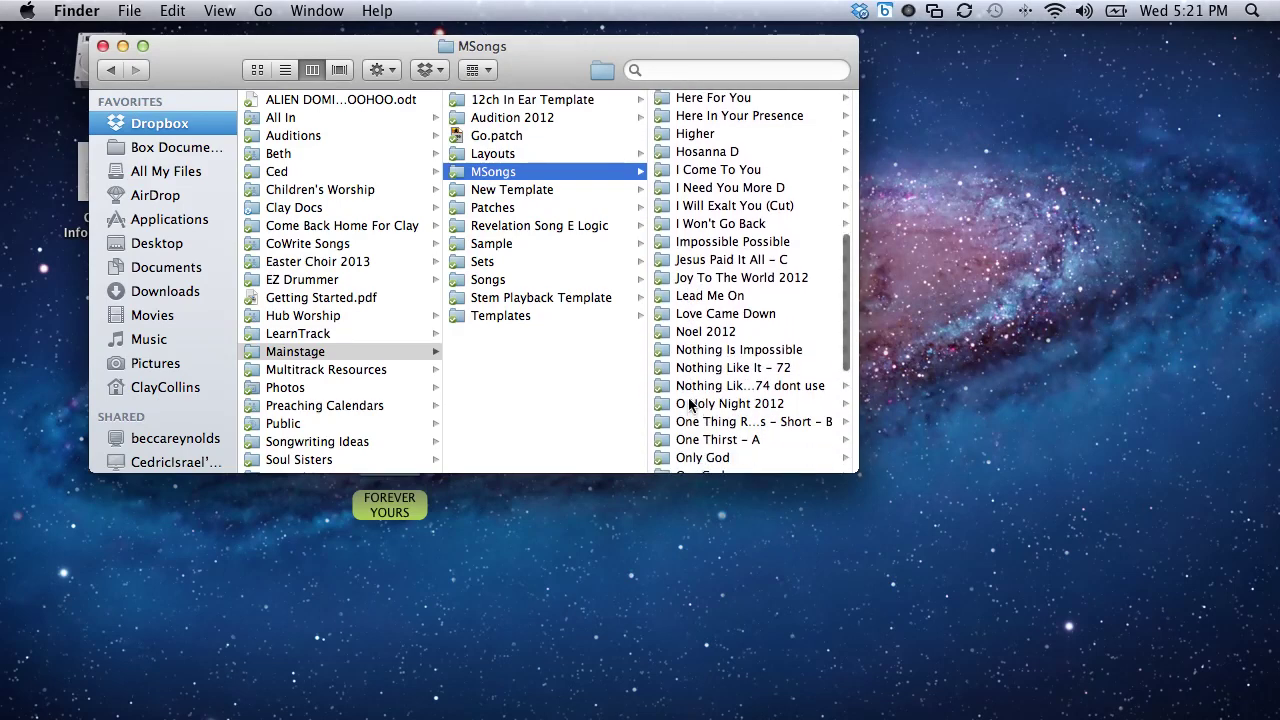
pyautogui.click(710, 318)
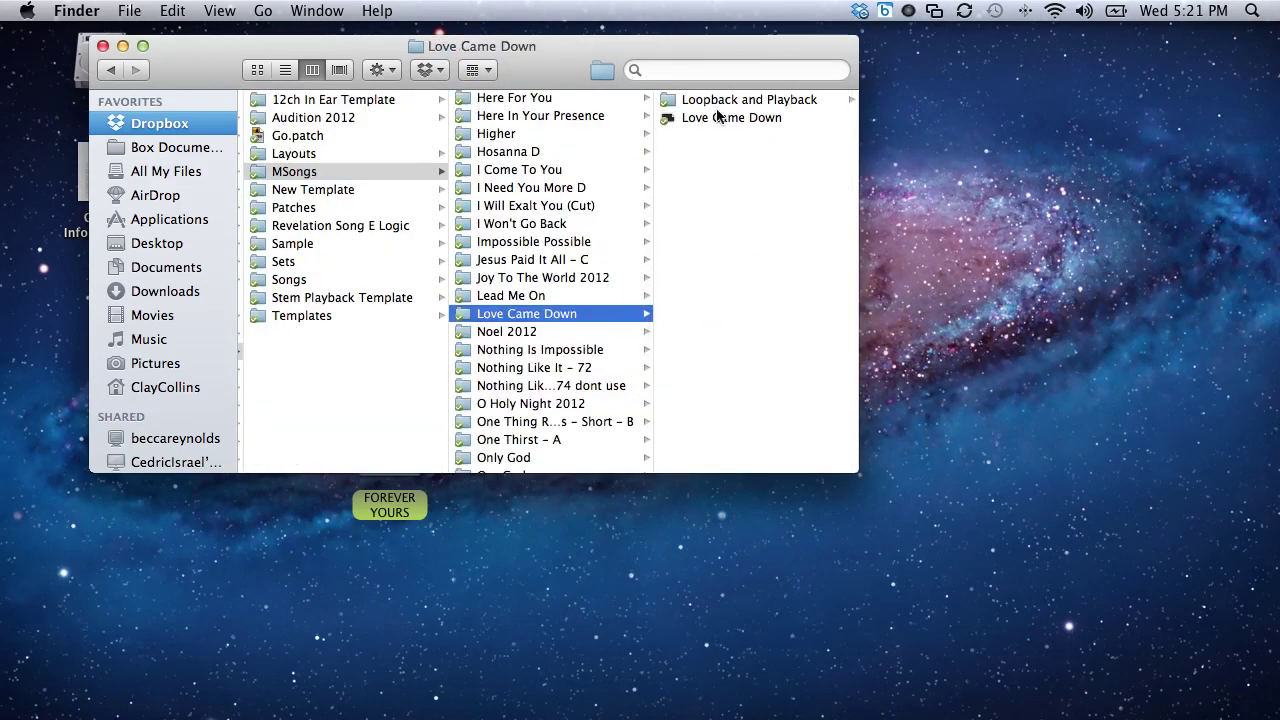
pyautogui.click(706, 118)
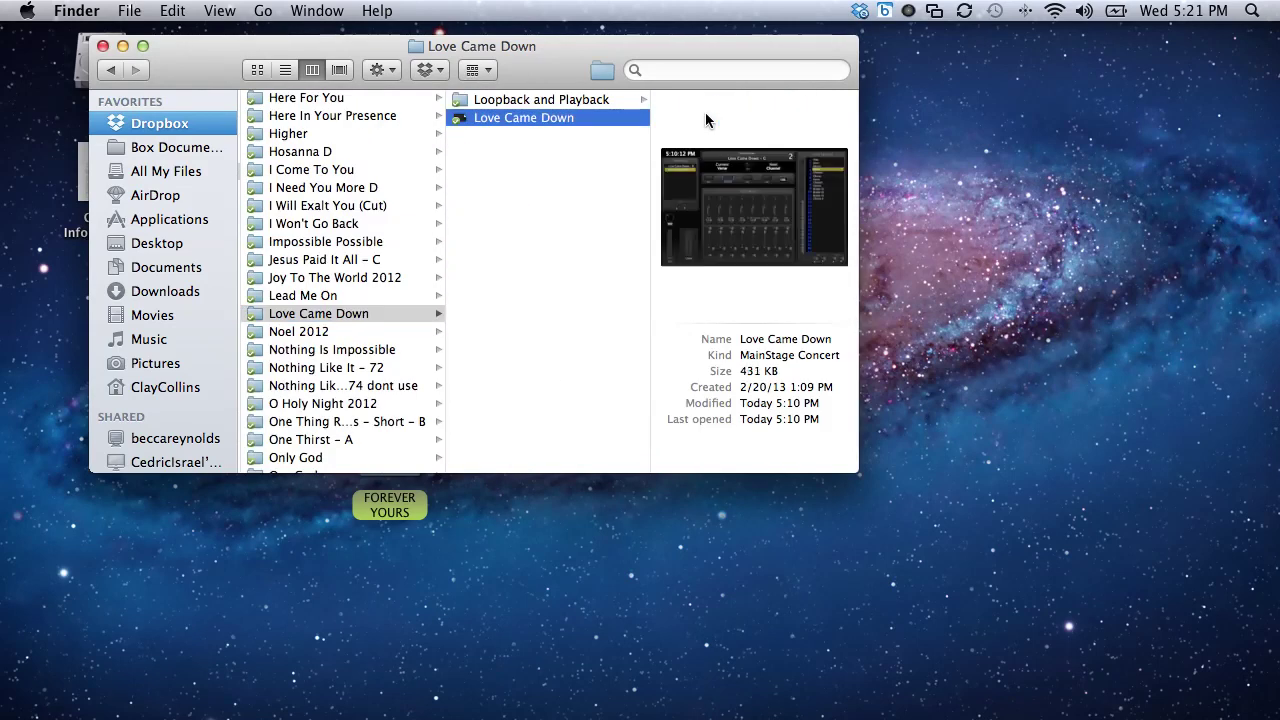
# Open the concert in MainStage and delete the 'Love Came Down – G' patch from the Patch List
pyautogui.press('super+o')
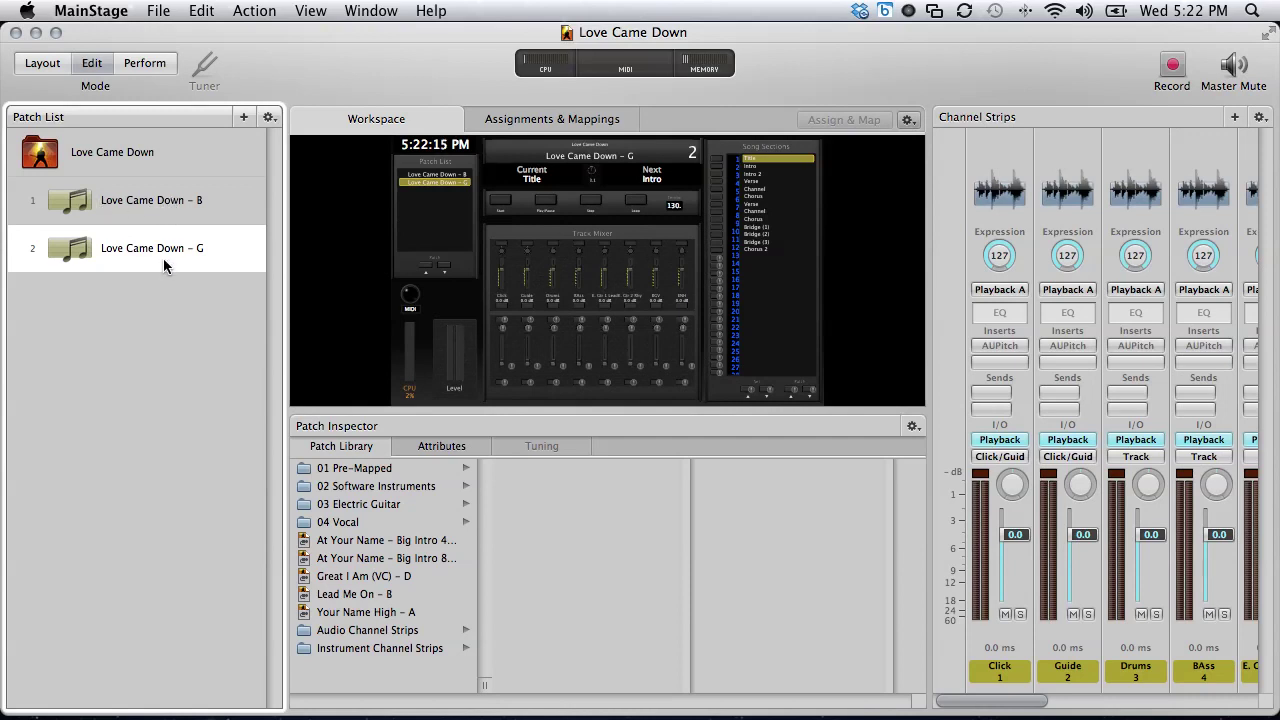
pyautogui.click(162, 204)
pyautogui.click(157, 248)
pyautogui.press('Delete')
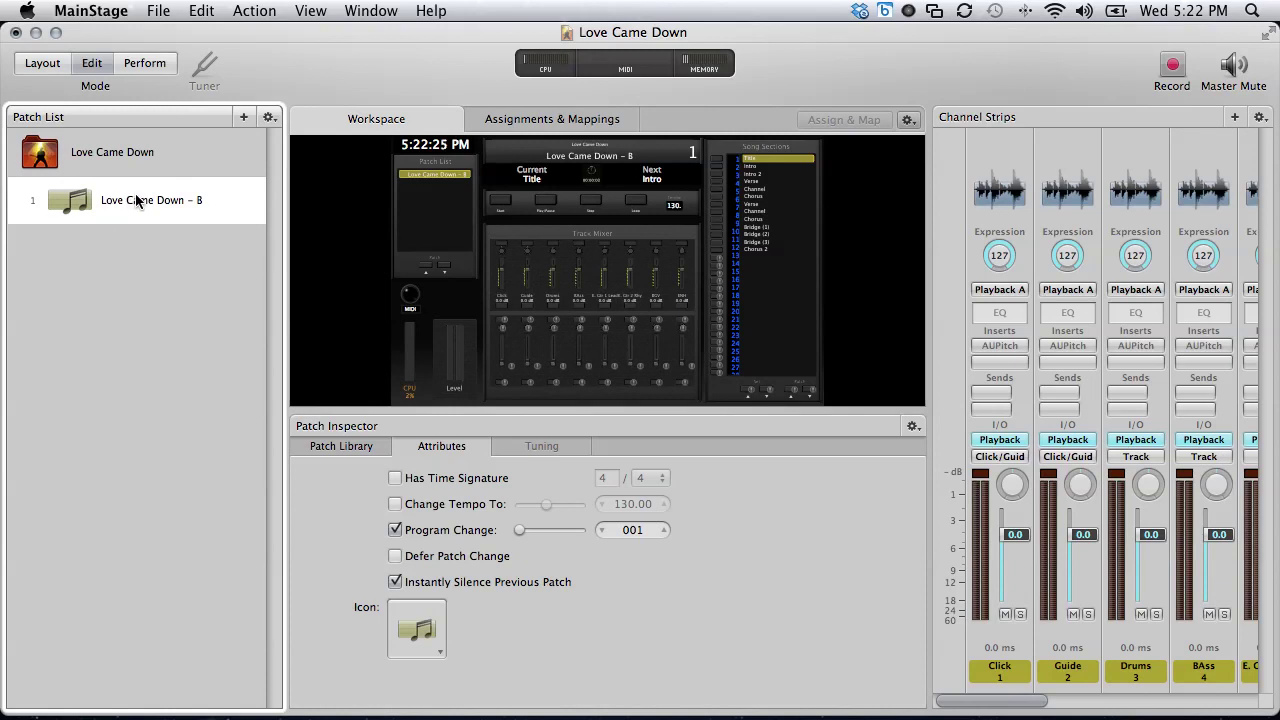
# Duplicate the 'Love Came Down – B' patch with Edit > Duplicate
pyautogui.click(112, 242)
pyautogui.click(109, 155)
pyautogui.click(104, 210)
pyautogui.click(94, 200)
pyautogui.click(201, 10)
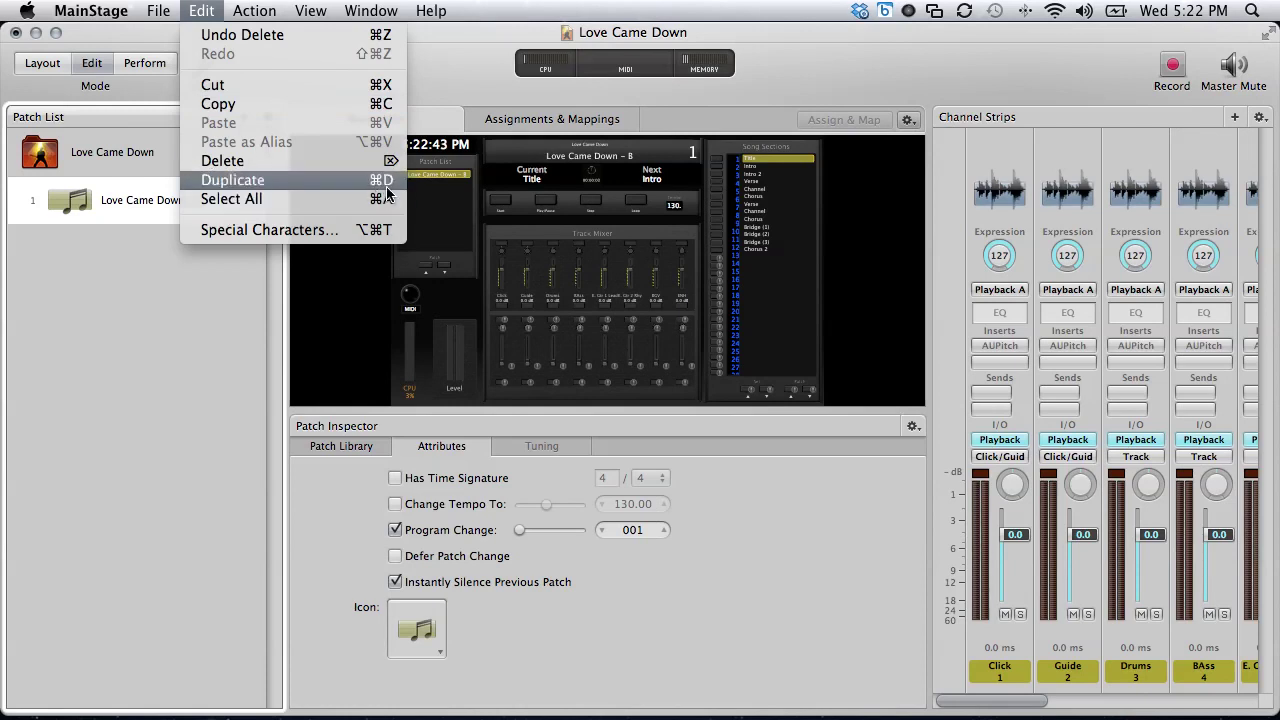
pyautogui.click(319, 180)
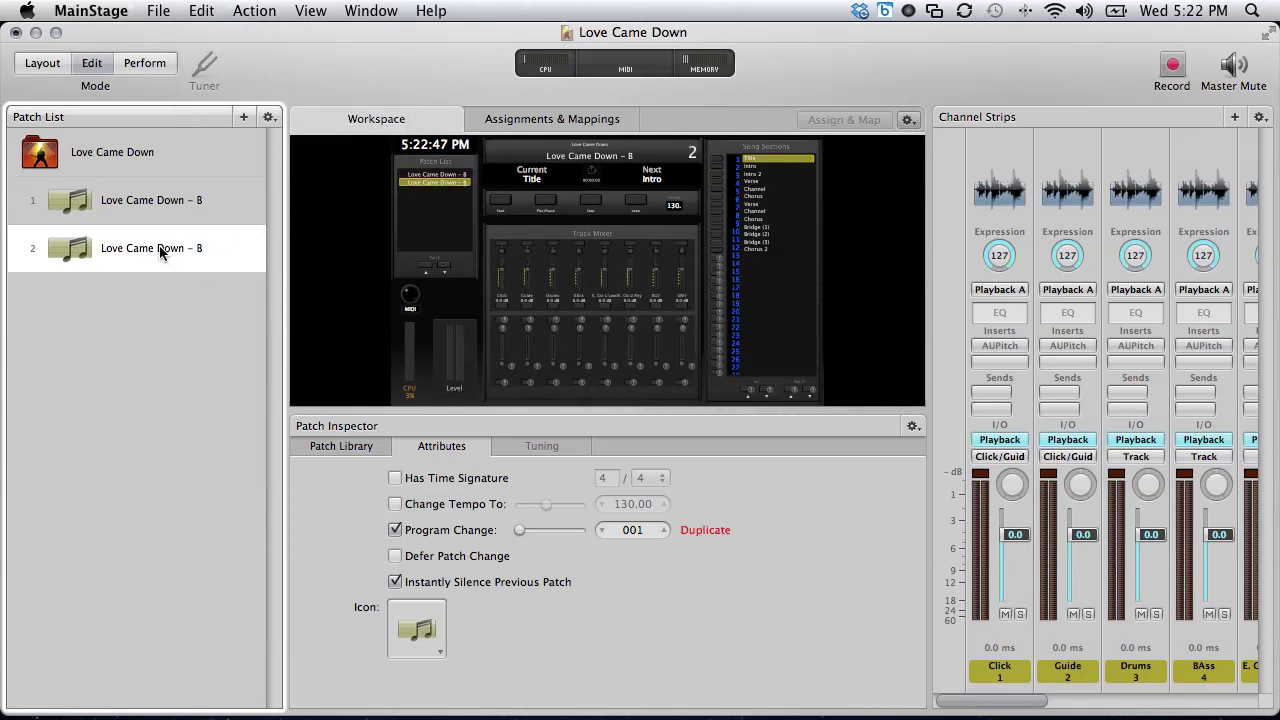
# Rename the copied patch to 'Love Came Down – G' and select it
pyautogui.click(138, 248)
pyautogui.press('Right')
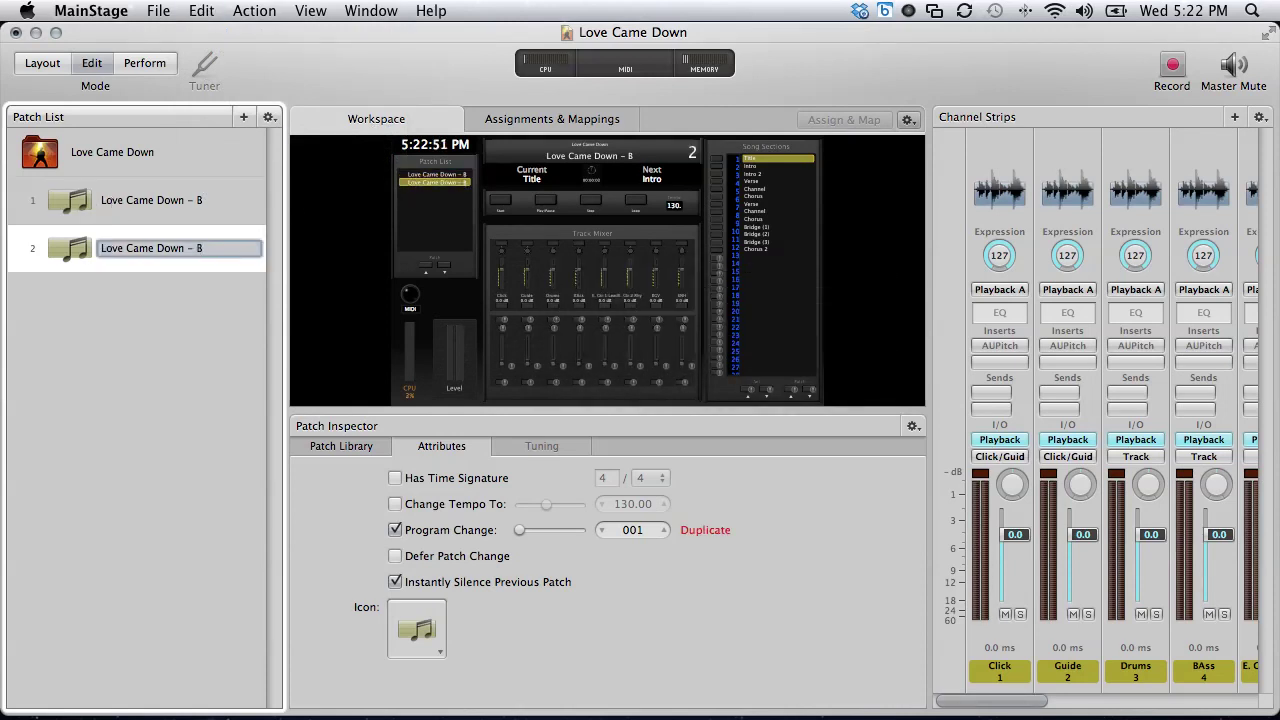
pyautogui.write('G')
pyautogui.press('Return')
pyautogui.click(160, 222)
pyautogui.click(159, 250)
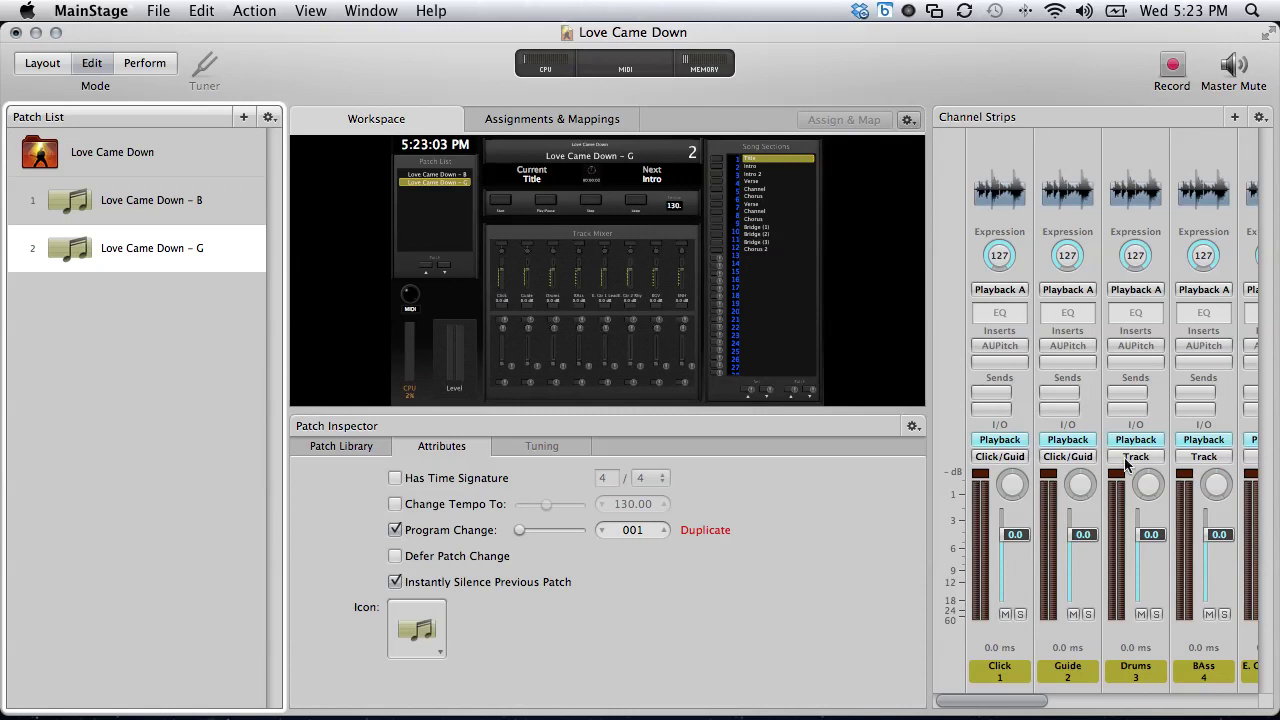
# Scroll back and forth through the G patch's channel strips to review its stems
pyautogui.hscroll(5, 1133, 458)
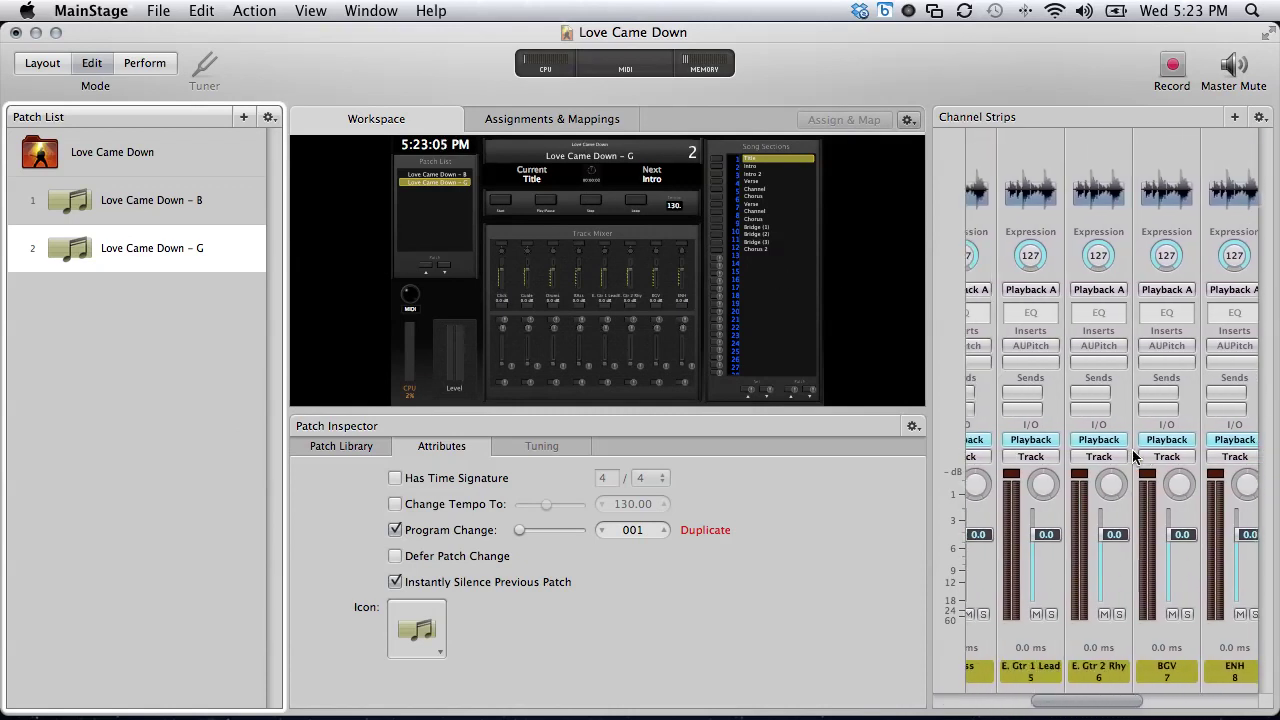
pyautogui.hscroll(-5, 1133, 458)
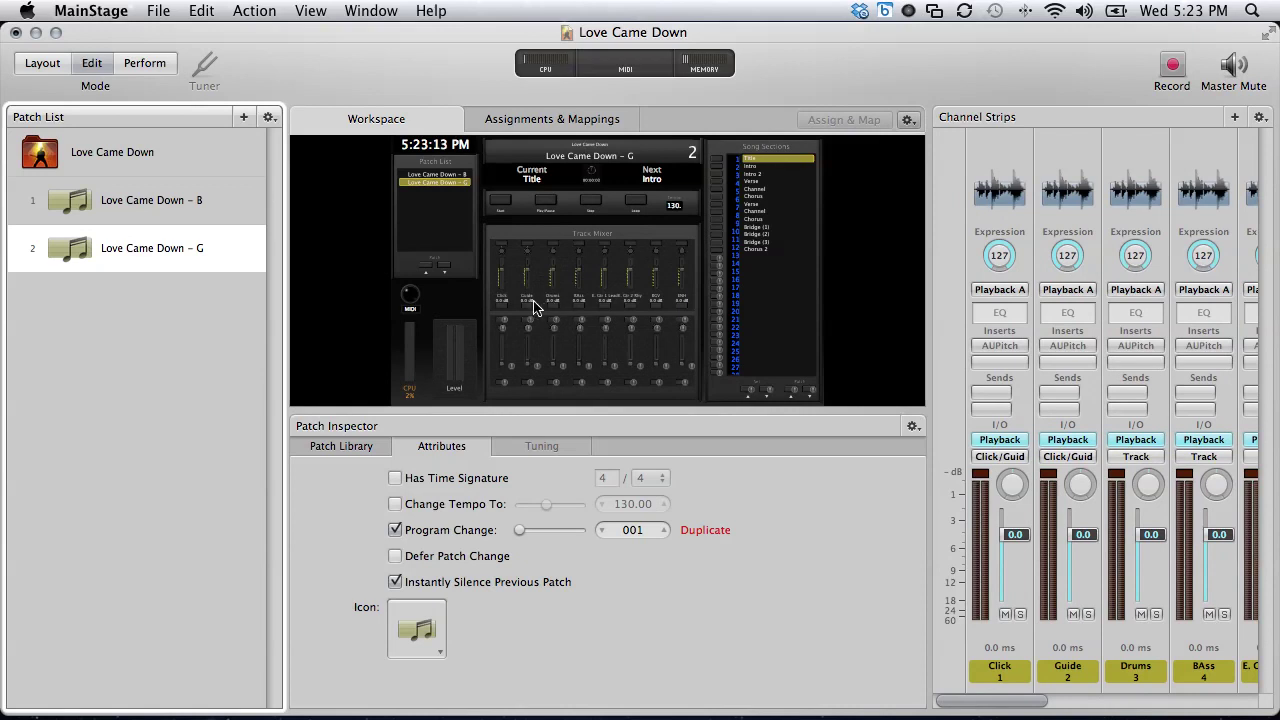
pyautogui.hscroll(5, 1145, 452)
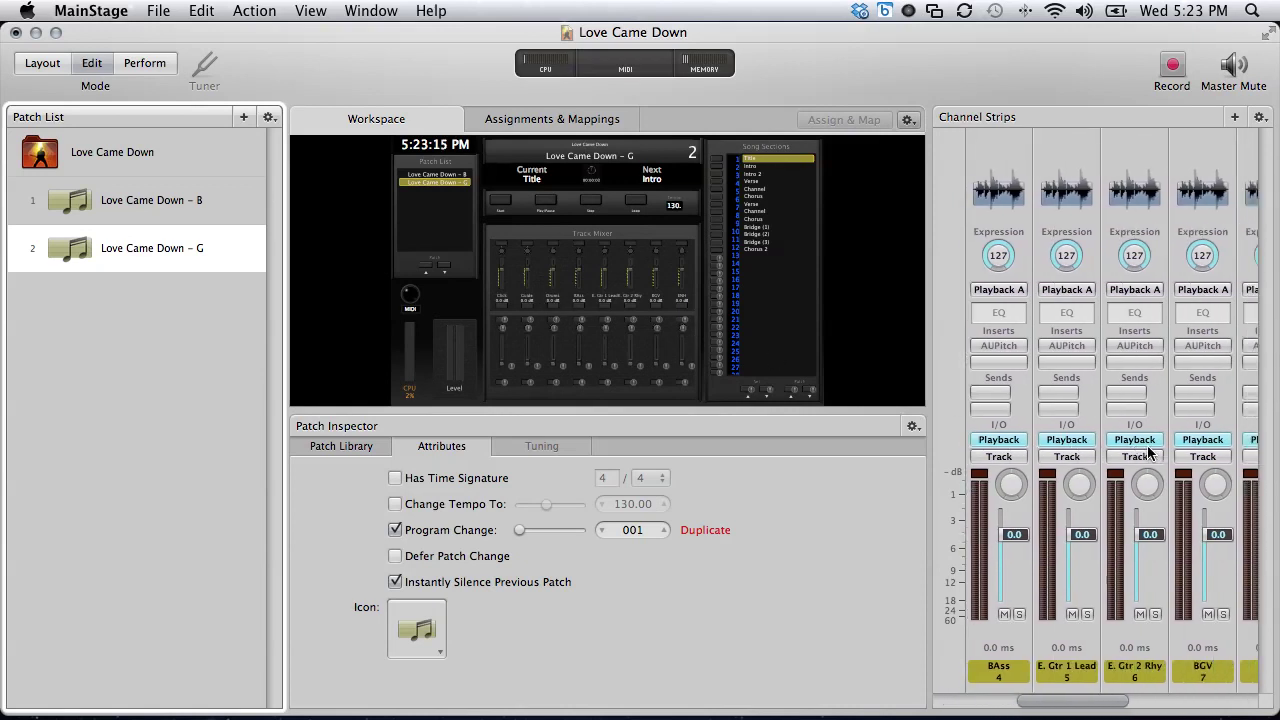
pyautogui.hscroll(-5, 1148, 453)
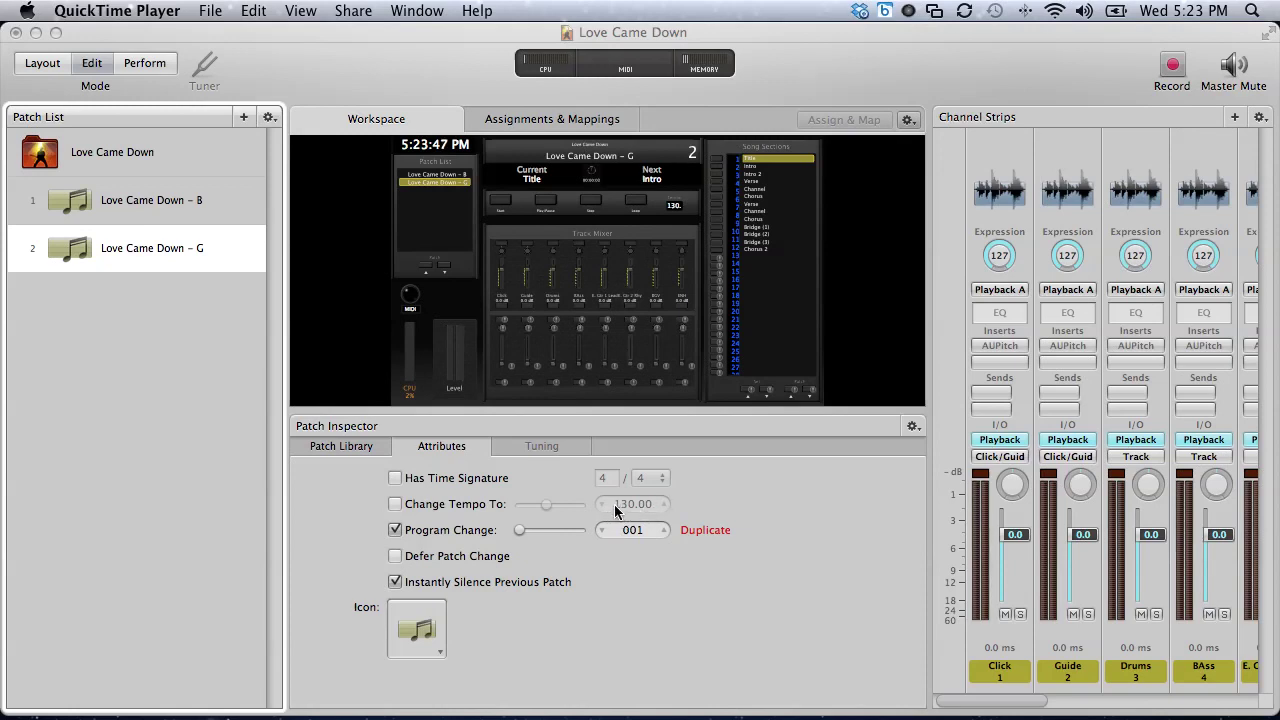
# Enable Change Tempo To for patch G at 130 bpm, then check the Click Playback plug-in
pyautogui.click(395, 504)
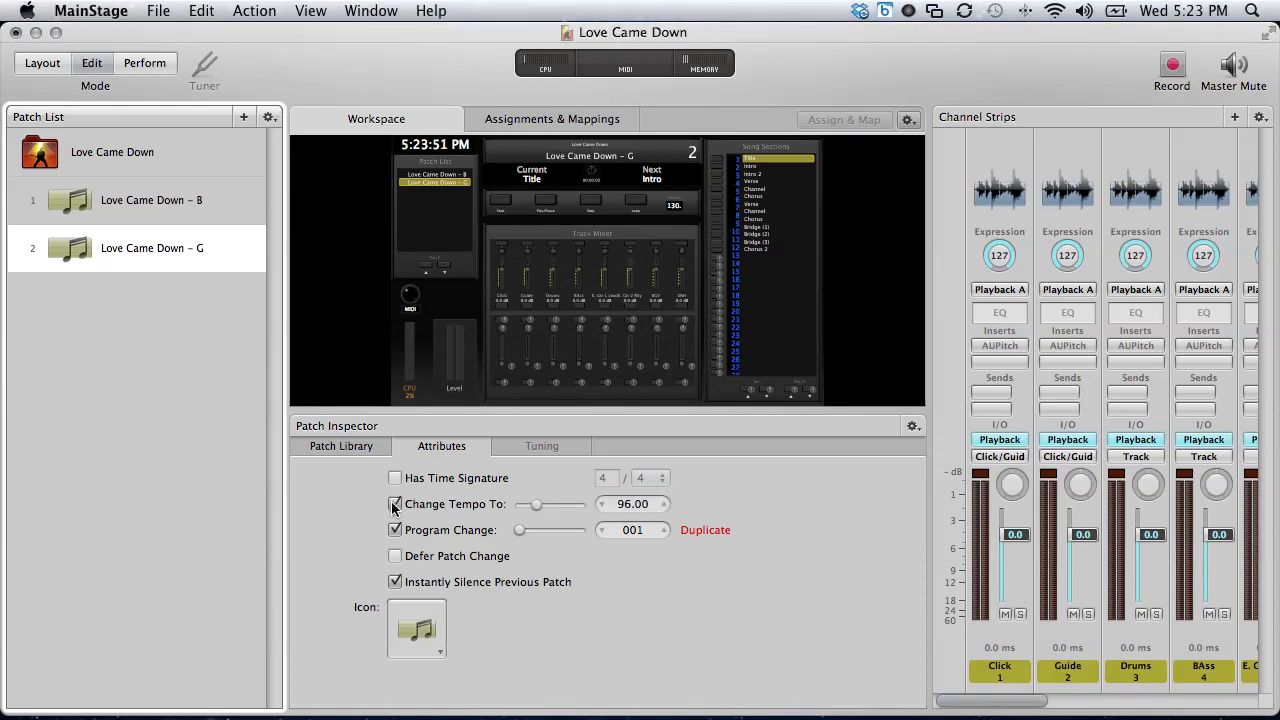
pyautogui.click(630, 505)
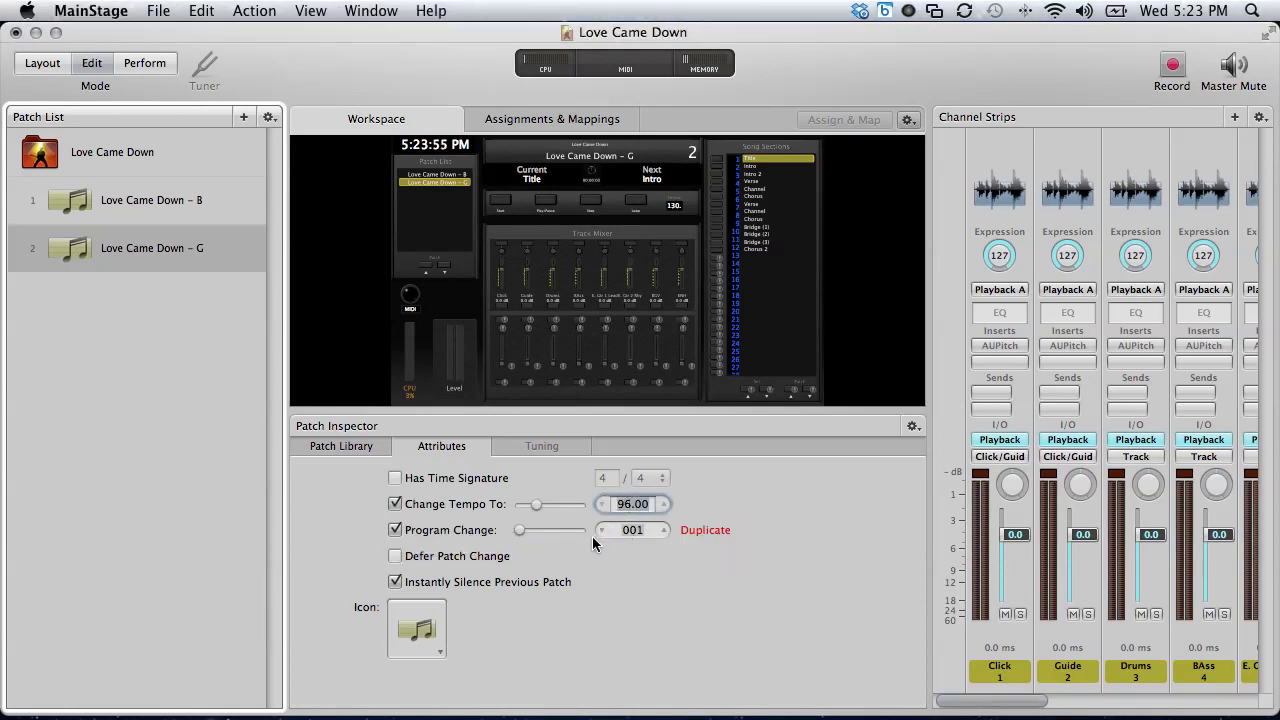
pyautogui.write('130')
pyautogui.press('Return')
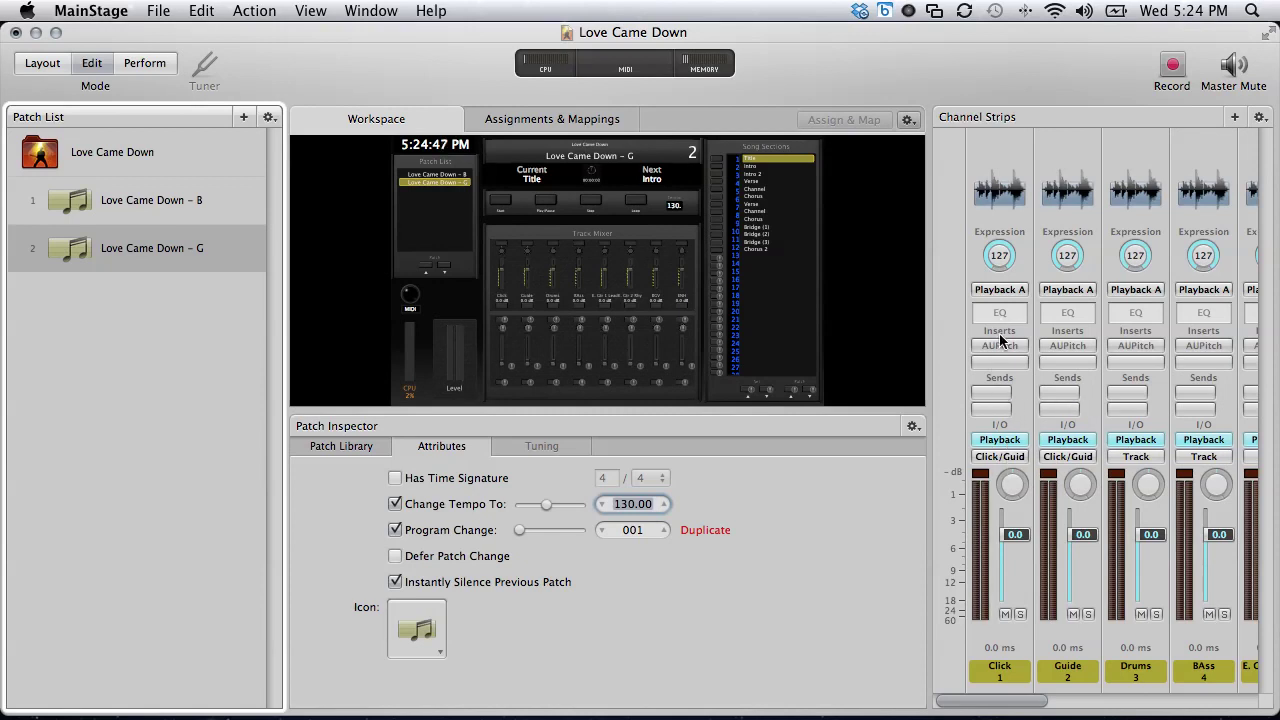
pyautogui.click(997, 446)
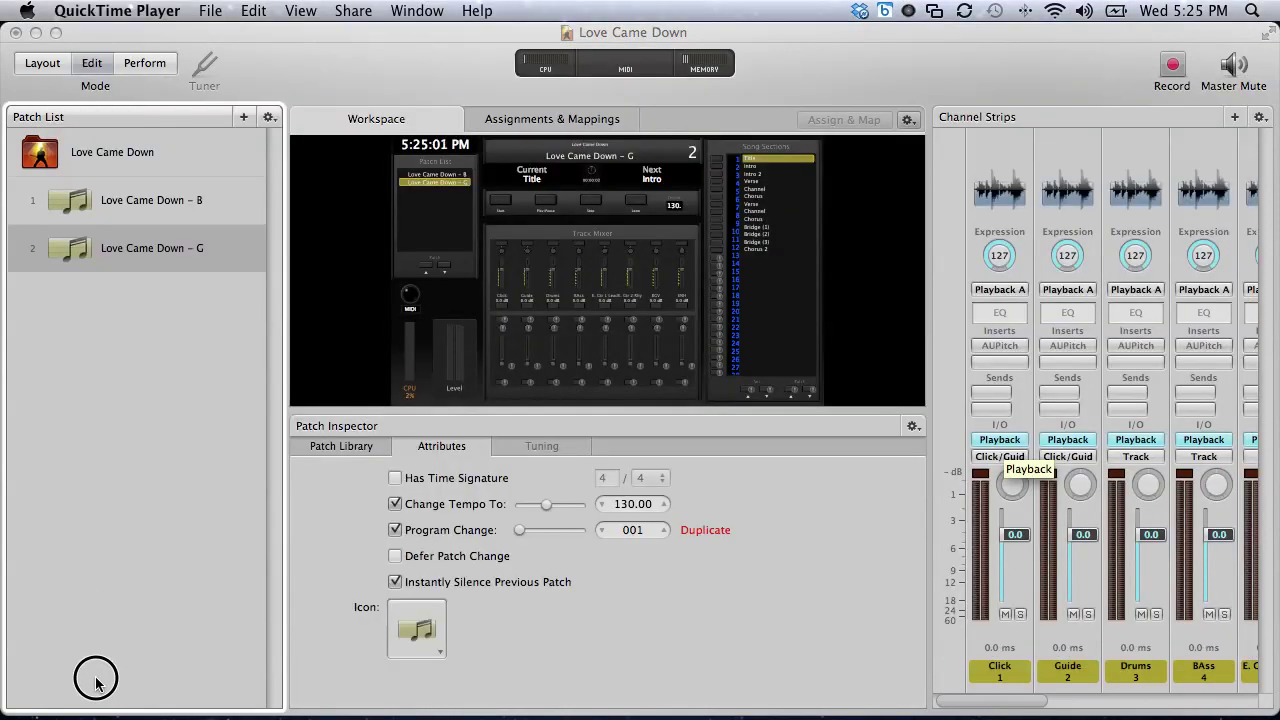
# Set the Playback SYNC to On for the Click, Guide and Drums stems
pyautogui.click(1000, 440)
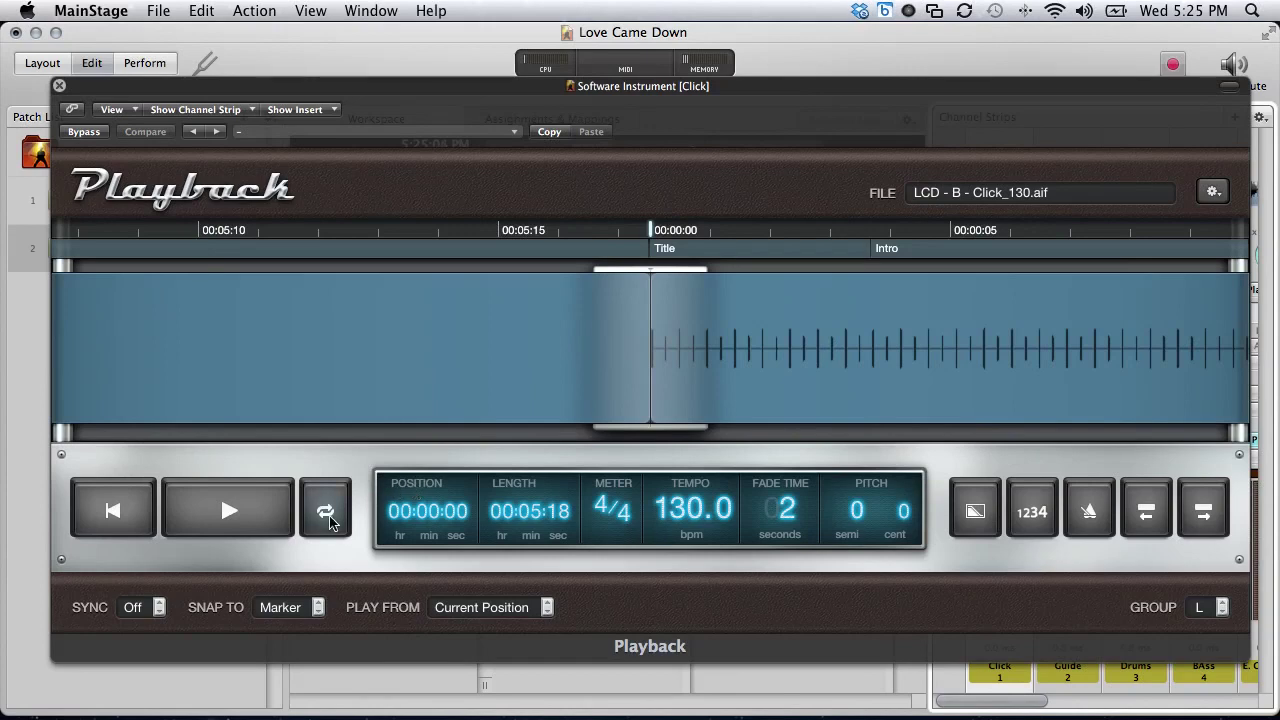
pyautogui.click(139, 612)
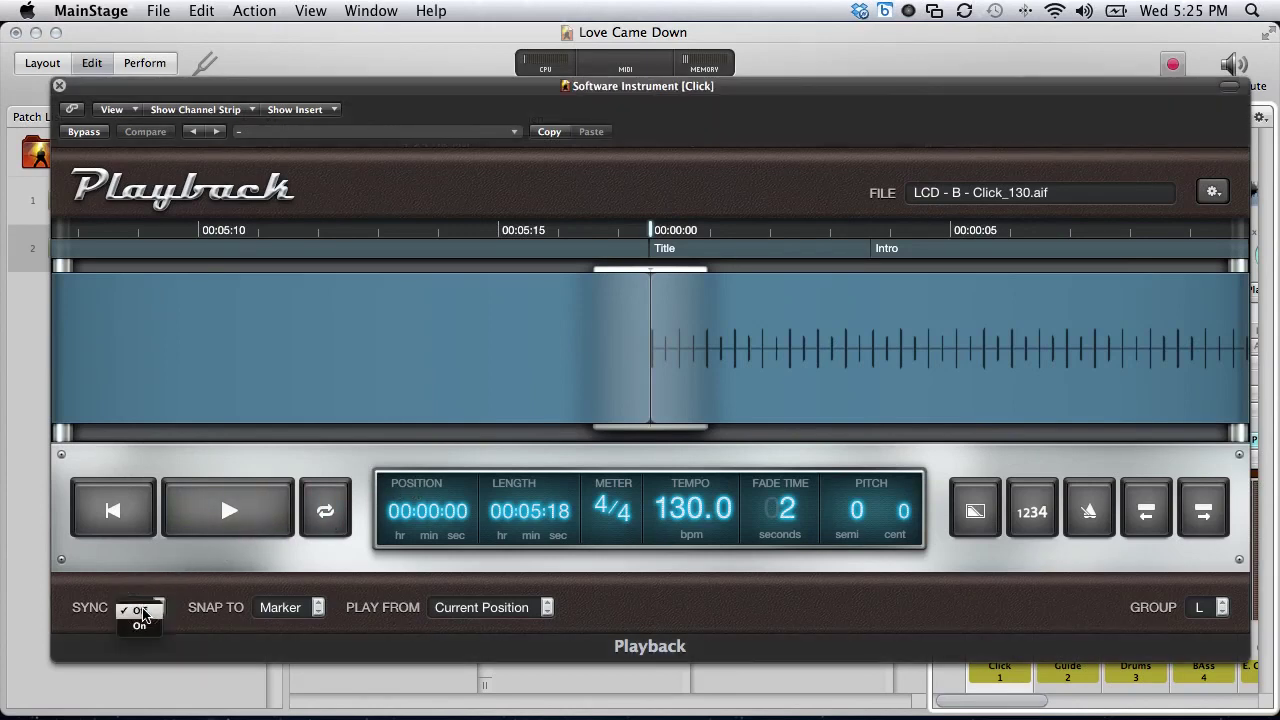
pyautogui.click(141, 625)
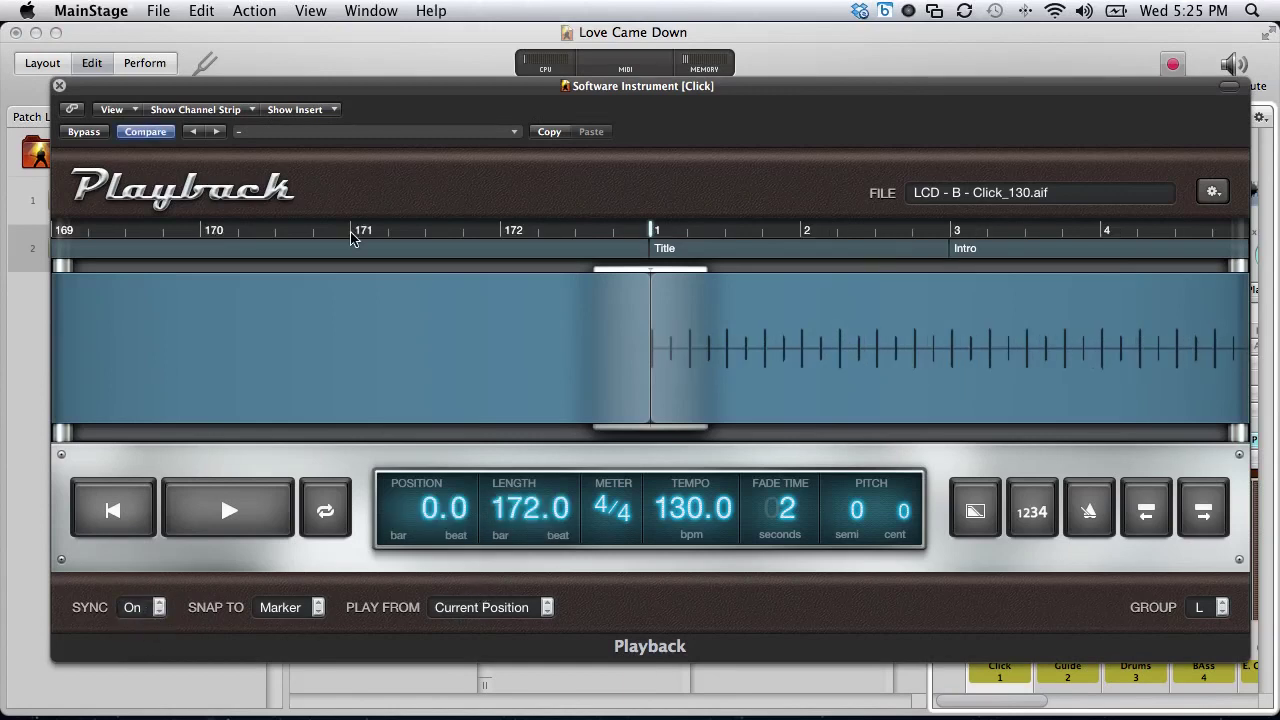
pyautogui.click(209, 116)
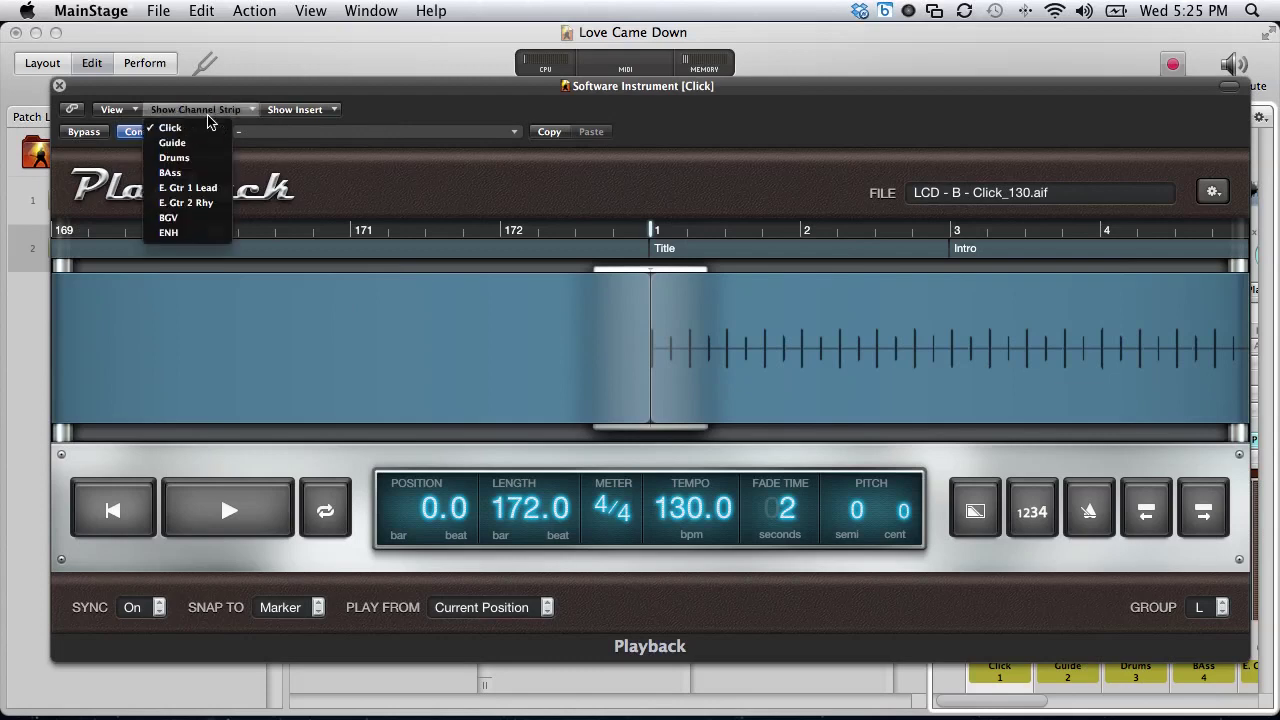
pyautogui.click(196, 146)
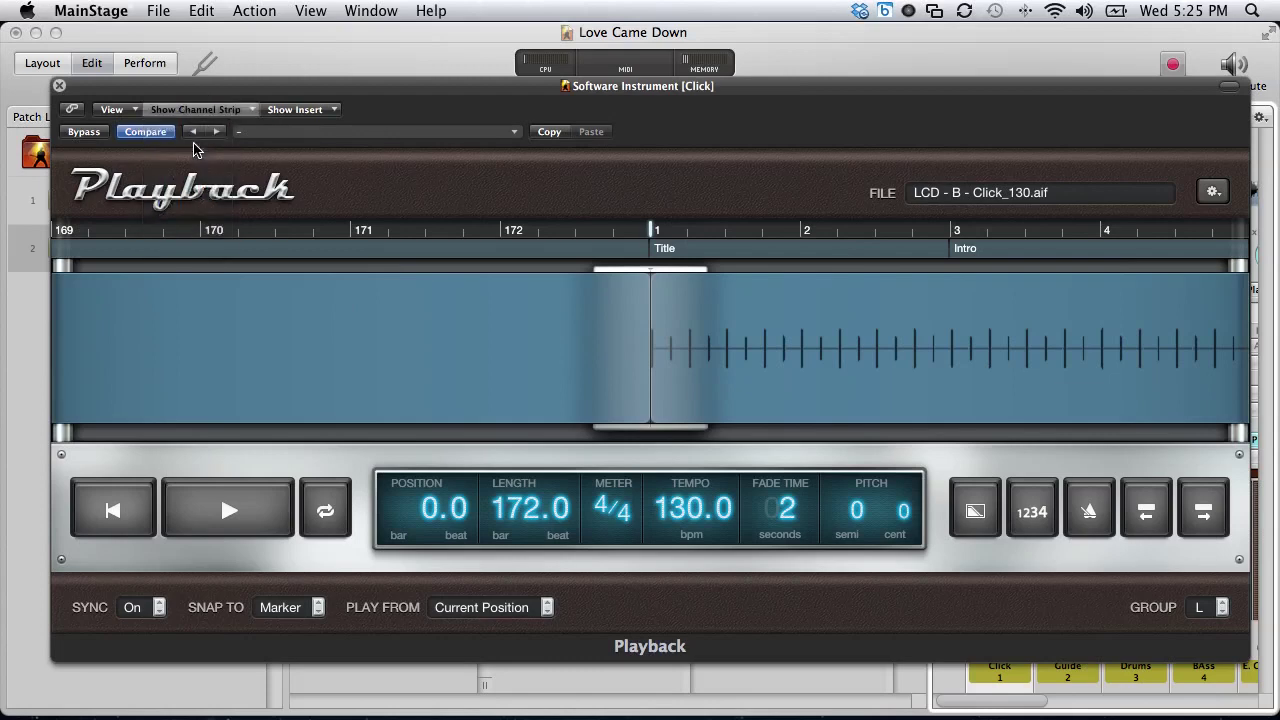
pyautogui.click(141, 610)
pyautogui.click(142, 632)
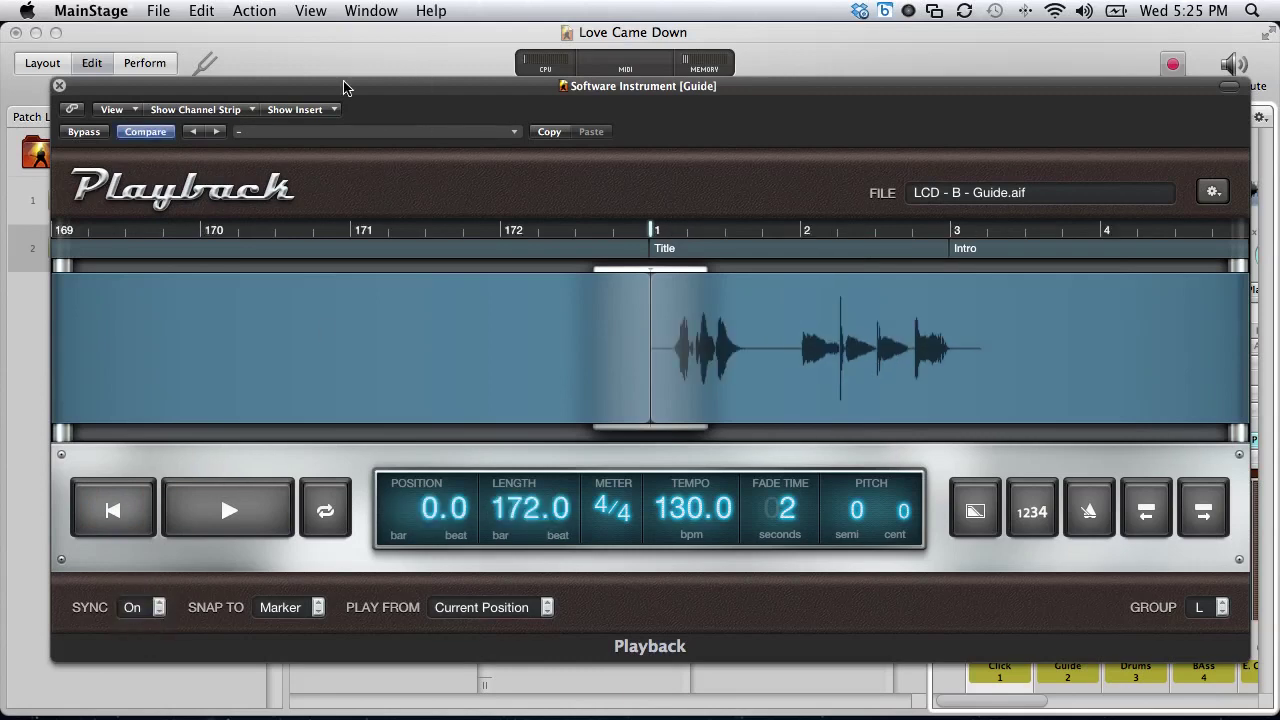
pyautogui.click(234, 110)
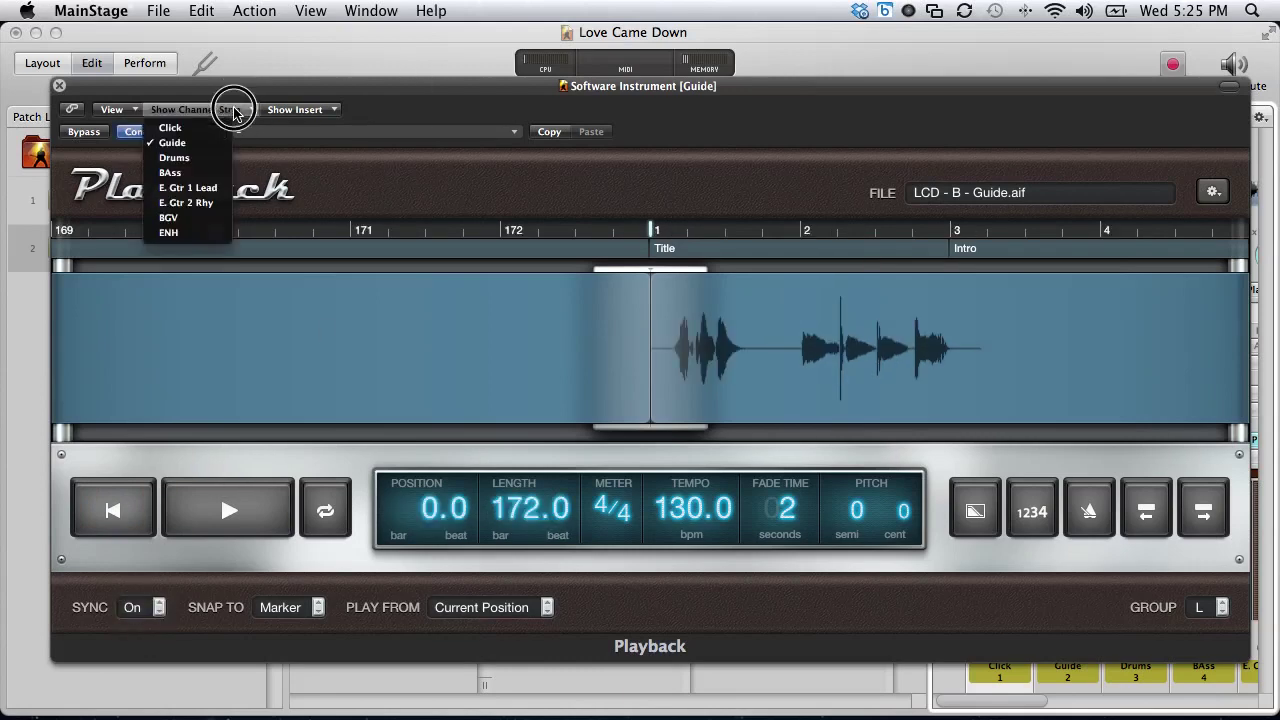
pyautogui.click(206, 158)
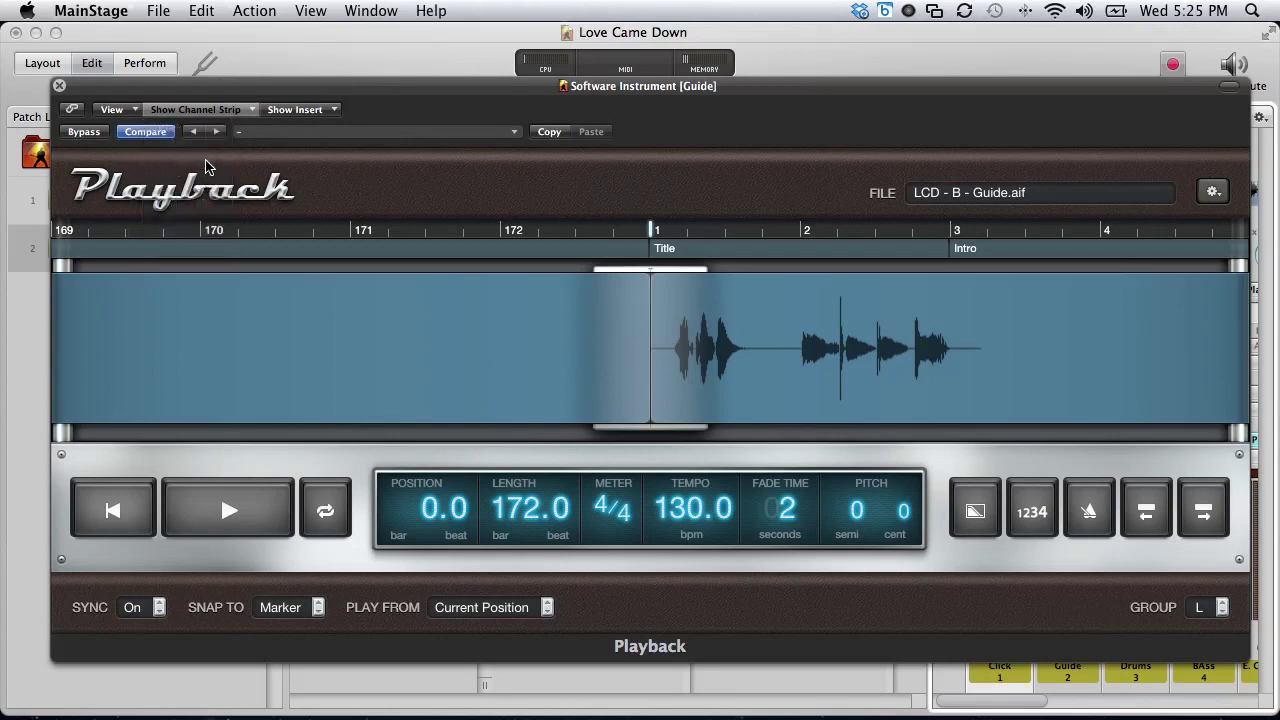
pyautogui.click(141, 608)
pyautogui.click(140, 627)
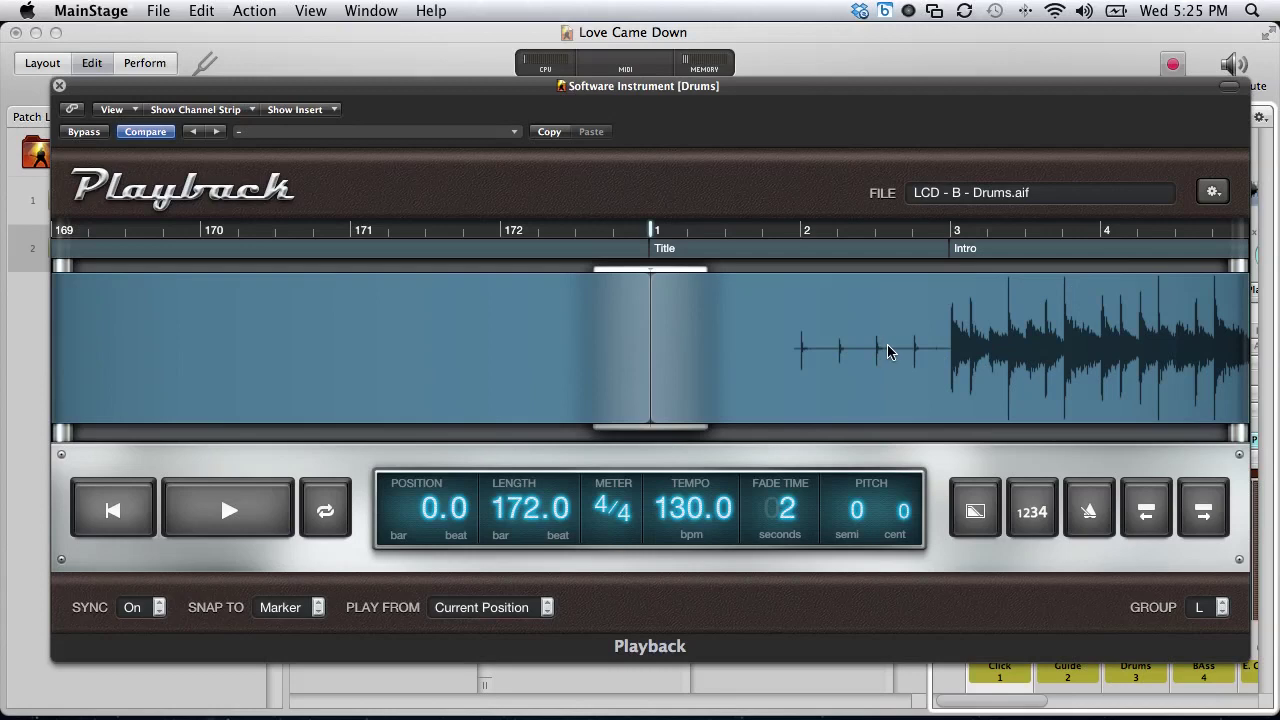
# Switch to the BAss channel strip and set its Playback SYNC to On
pyautogui.click(219, 112)
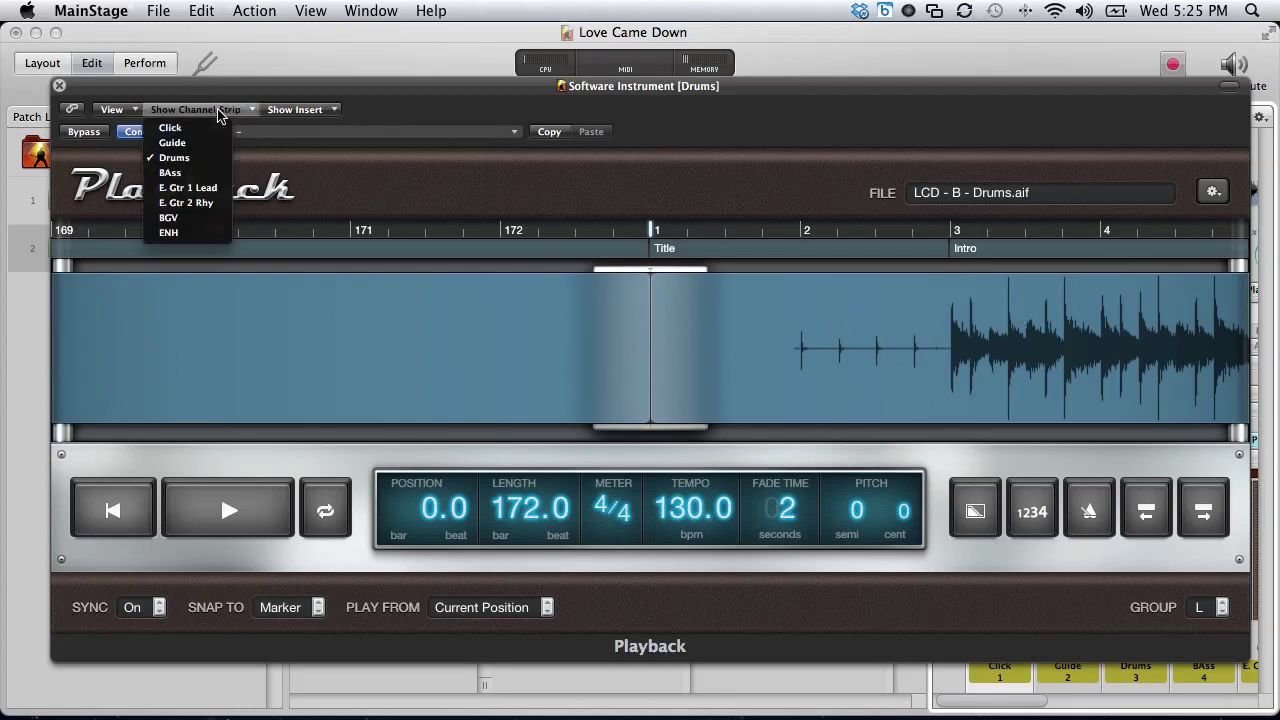
pyautogui.click(185, 175)
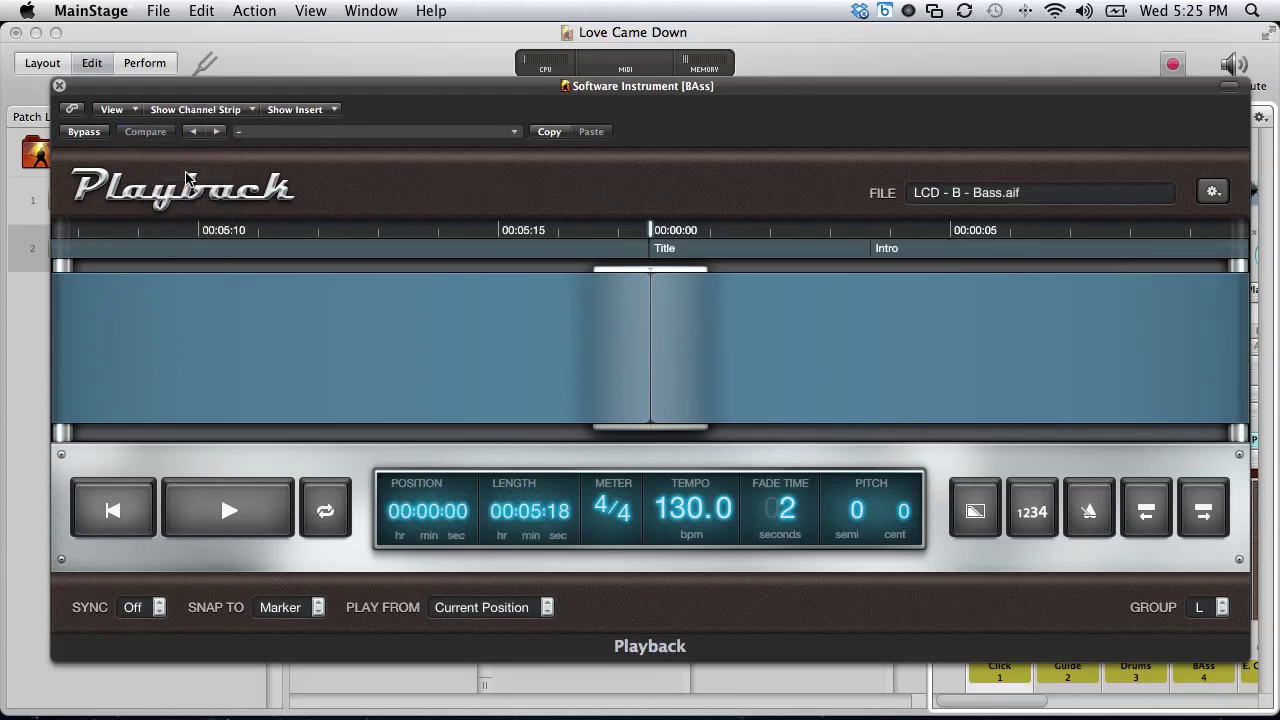
pyautogui.click(143, 612)
pyautogui.click(147, 633)
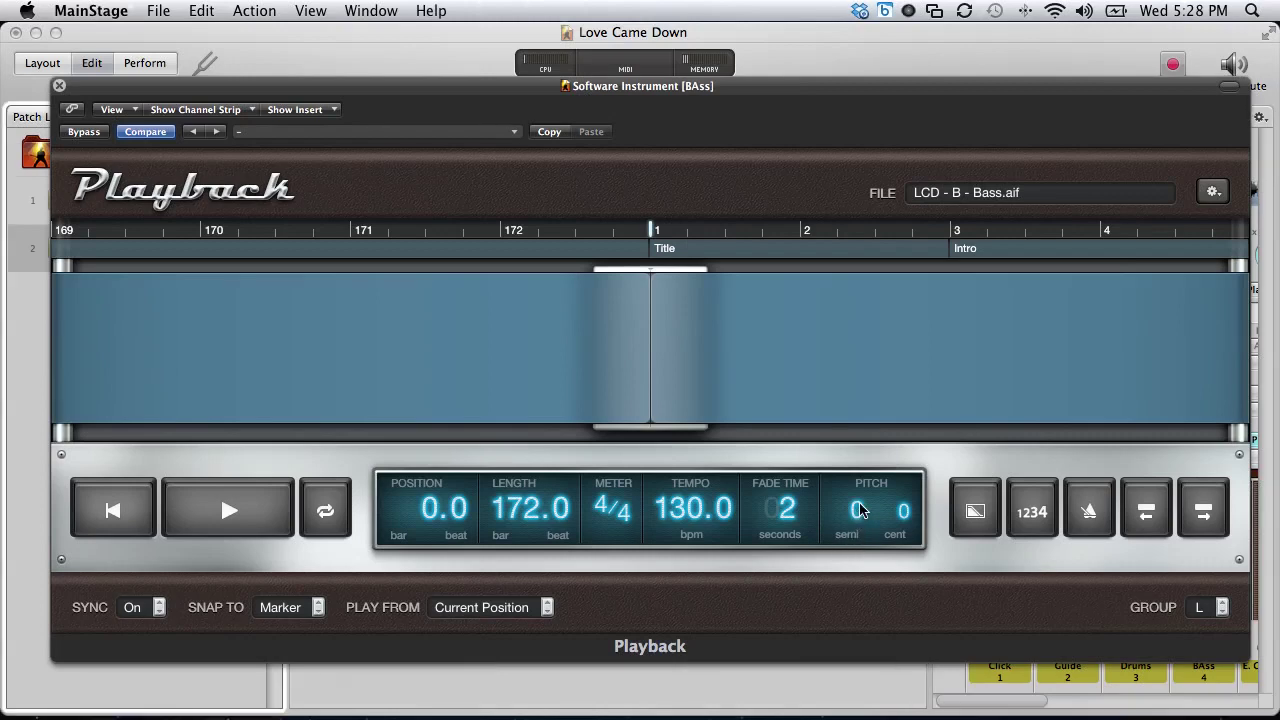
# Drag the BAss Playback pitch from 0 down to -4 semitones
pyautogui.click(861, 509)
pyautogui.moveTo(861, 509); pyautogui.dragTo(861, 561)
# Set the BAss stem's flex mode to Rhythmic from the gear menu
pyautogui.click(1213, 191)
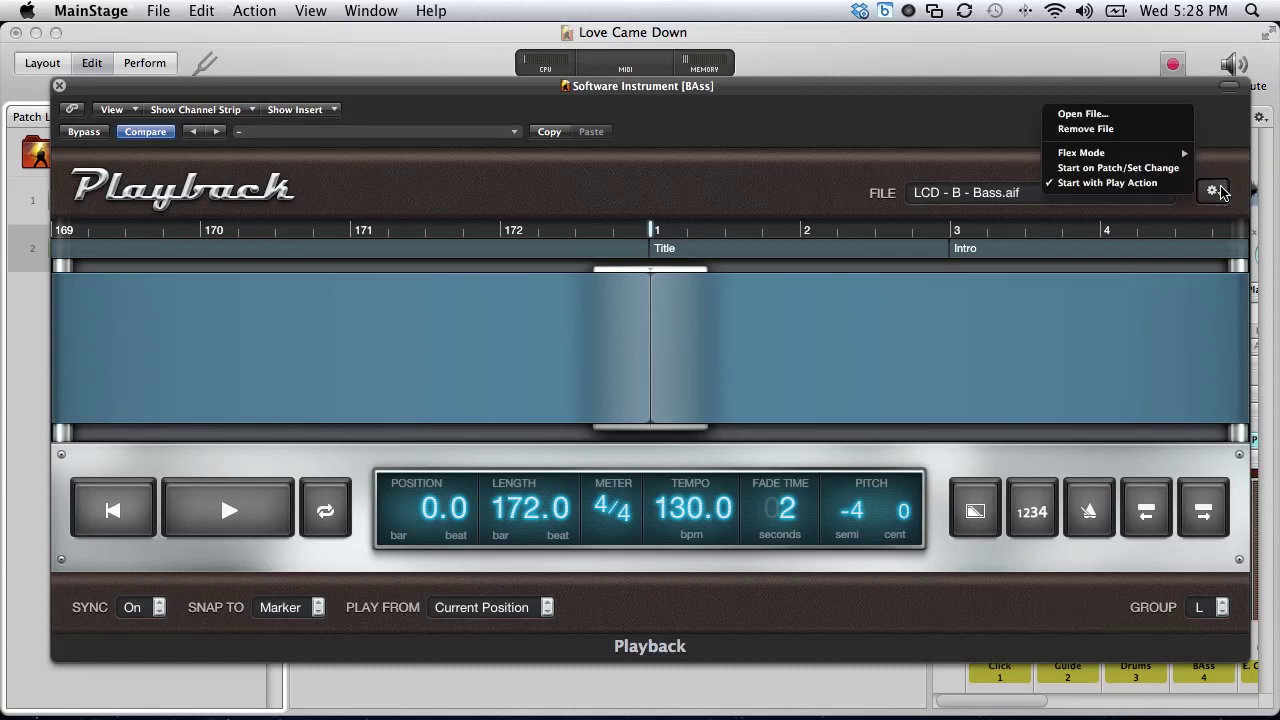
pyautogui.moveTo(1138, 155)
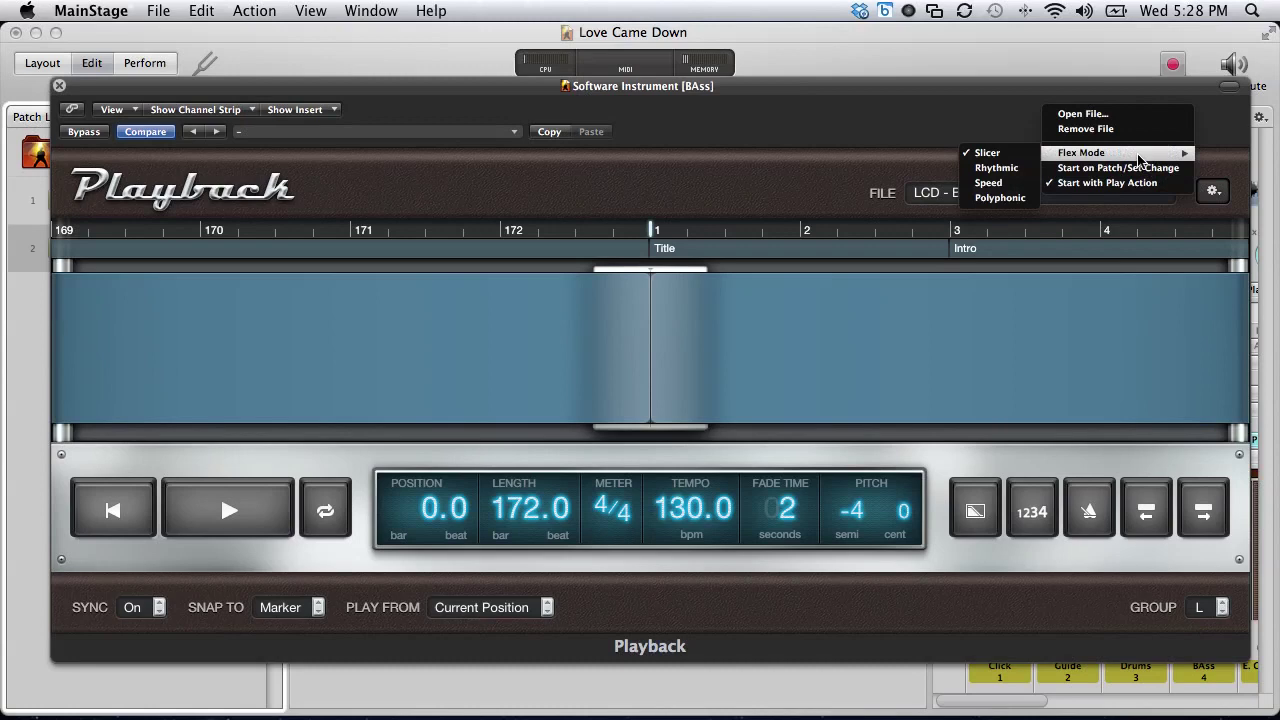
pyautogui.click(1013, 170)
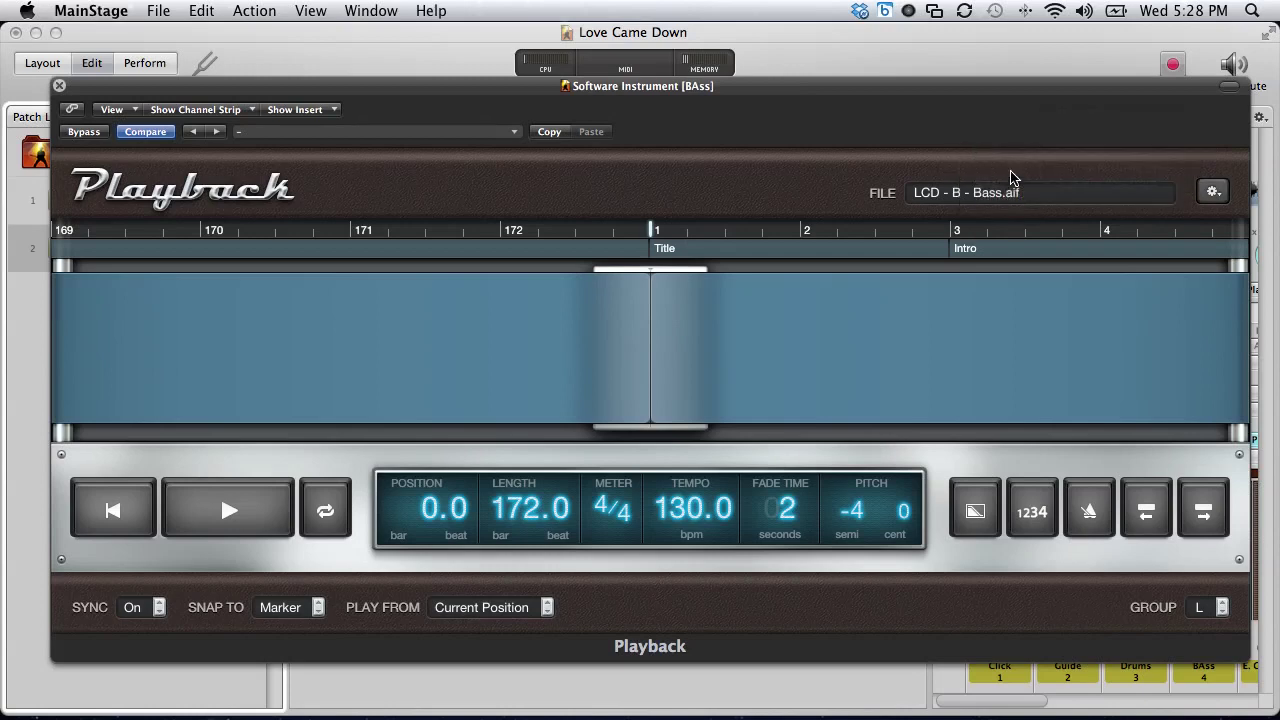
pyautogui.click(195, 110)
# For E. Gtr 1 Lead, turn sync on, pitch to -4 semitones, and set Polyphonic flex mode
pyautogui.click(175, 188)
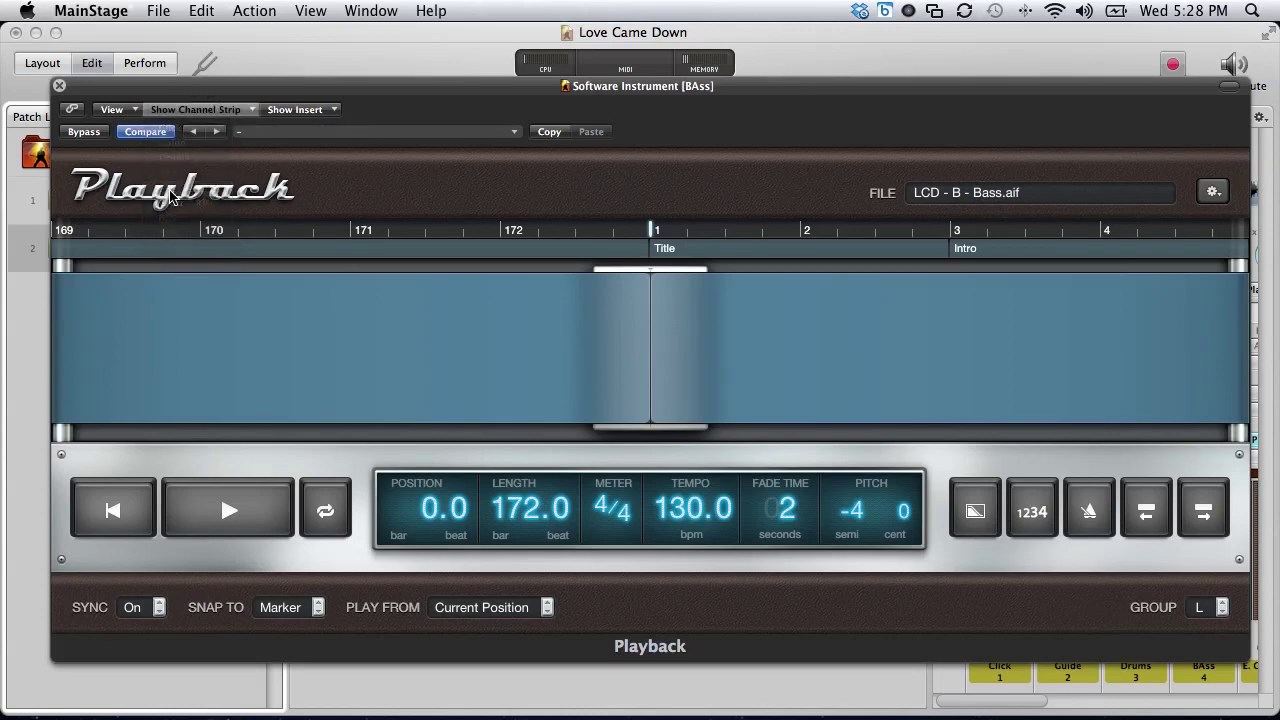
pyautogui.click(152, 613)
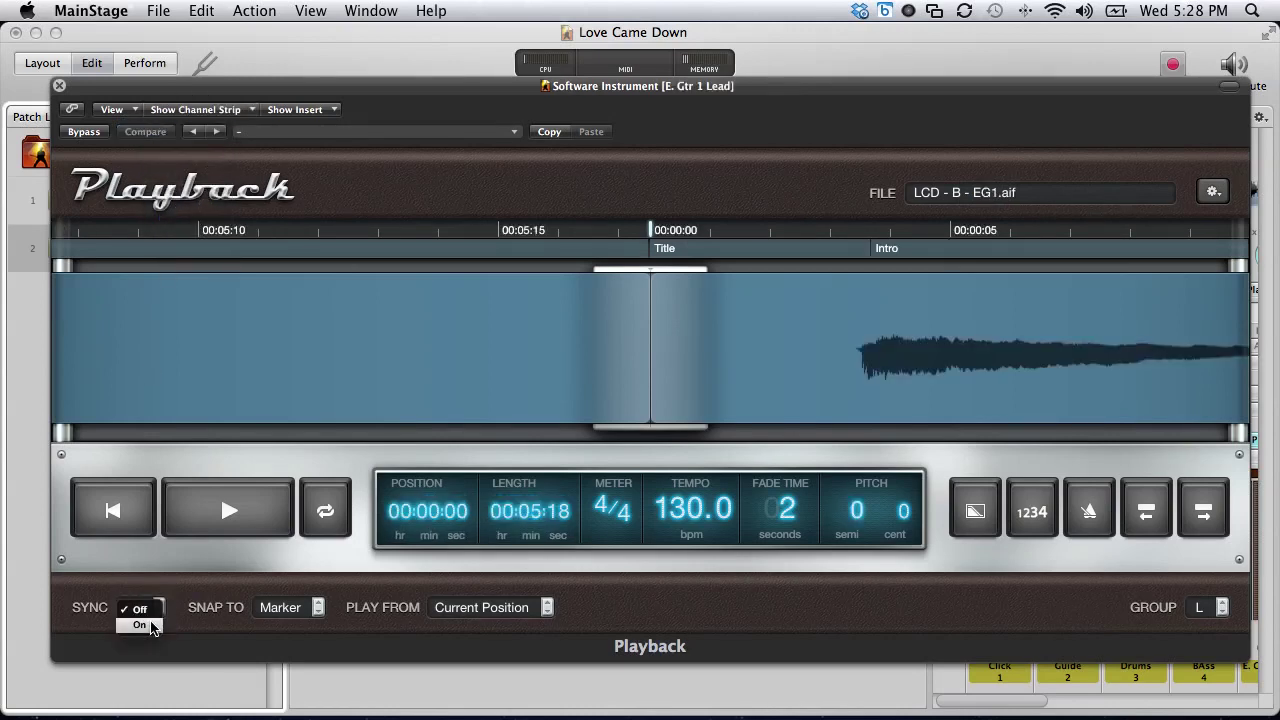
pyautogui.click(140, 626)
pyautogui.moveTo(848, 511); pyautogui.dragTo(851, 547)
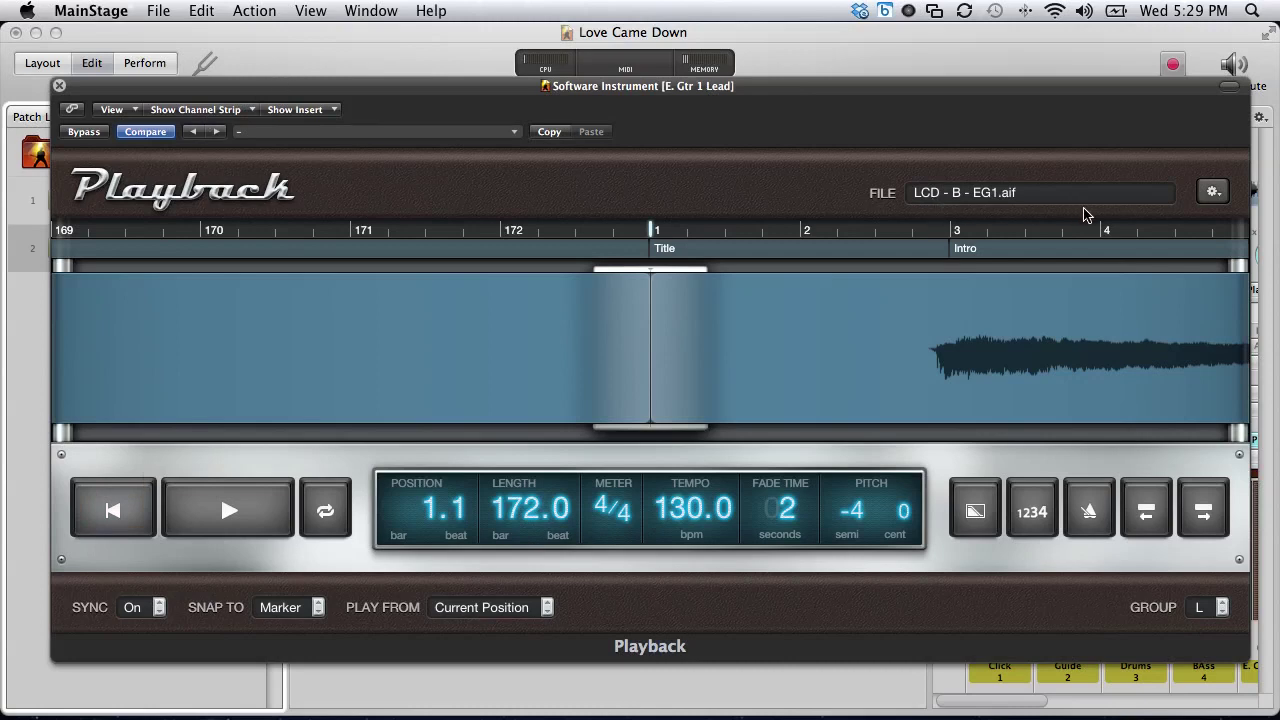
pyautogui.click(1213, 192)
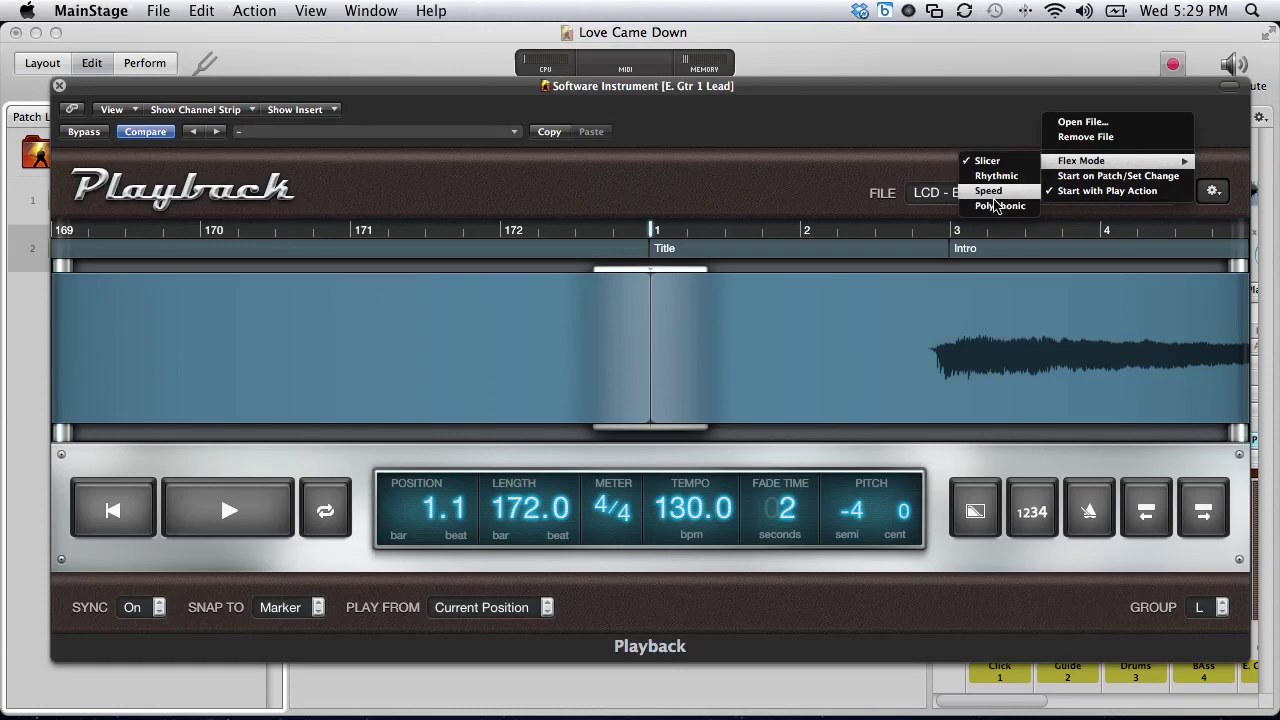
pyautogui.click(995, 207)
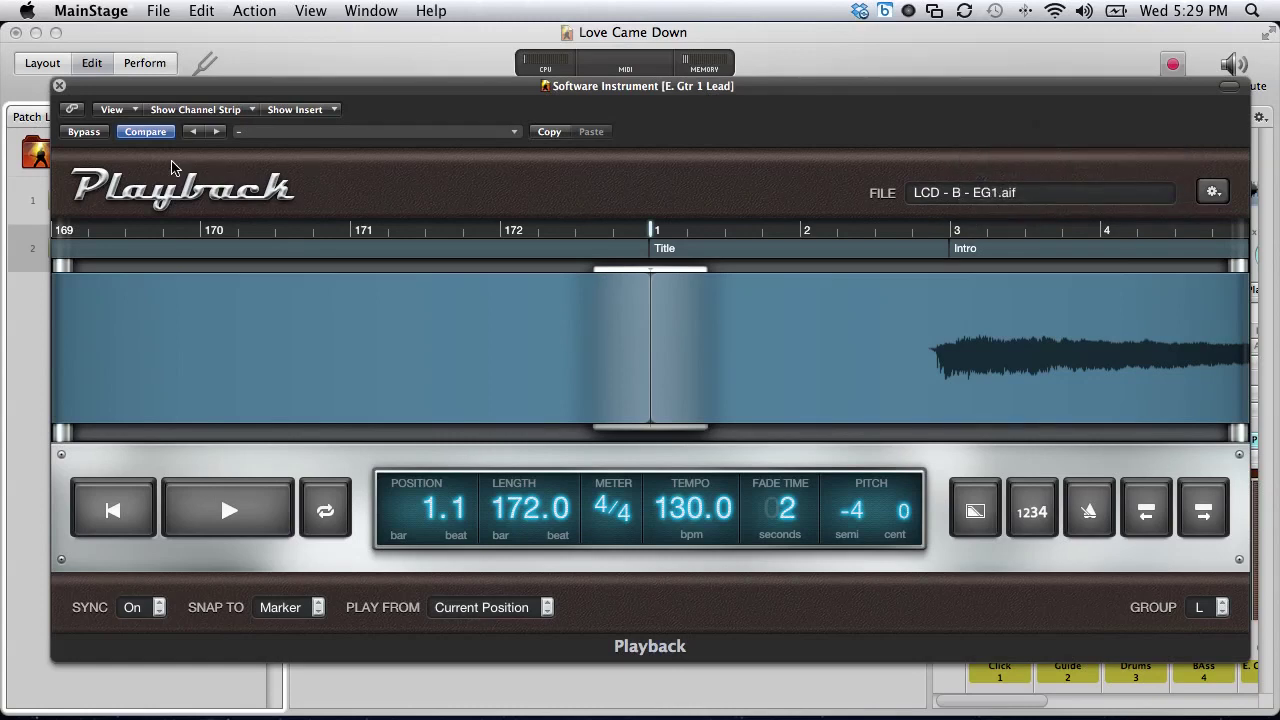
# For E. Gtr 2 Rhy, turn sync on, pitch to -4 semitones, and set Polyphonic flex mode
pyautogui.click(195, 109)
pyautogui.click(184, 208)
pyautogui.click(148, 610)
pyautogui.click(145, 625)
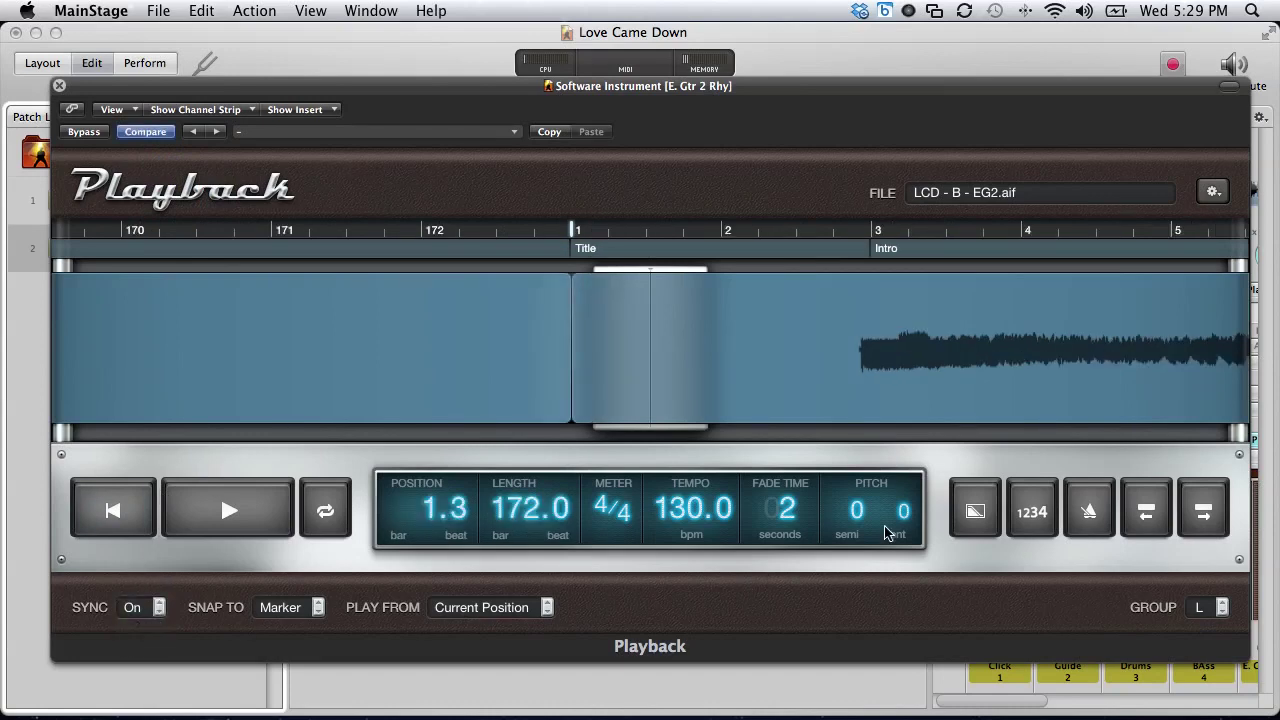
pyautogui.click(852, 512)
pyautogui.moveTo(852, 512); pyautogui.dragTo(856, 562)
pyautogui.click(1213, 191)
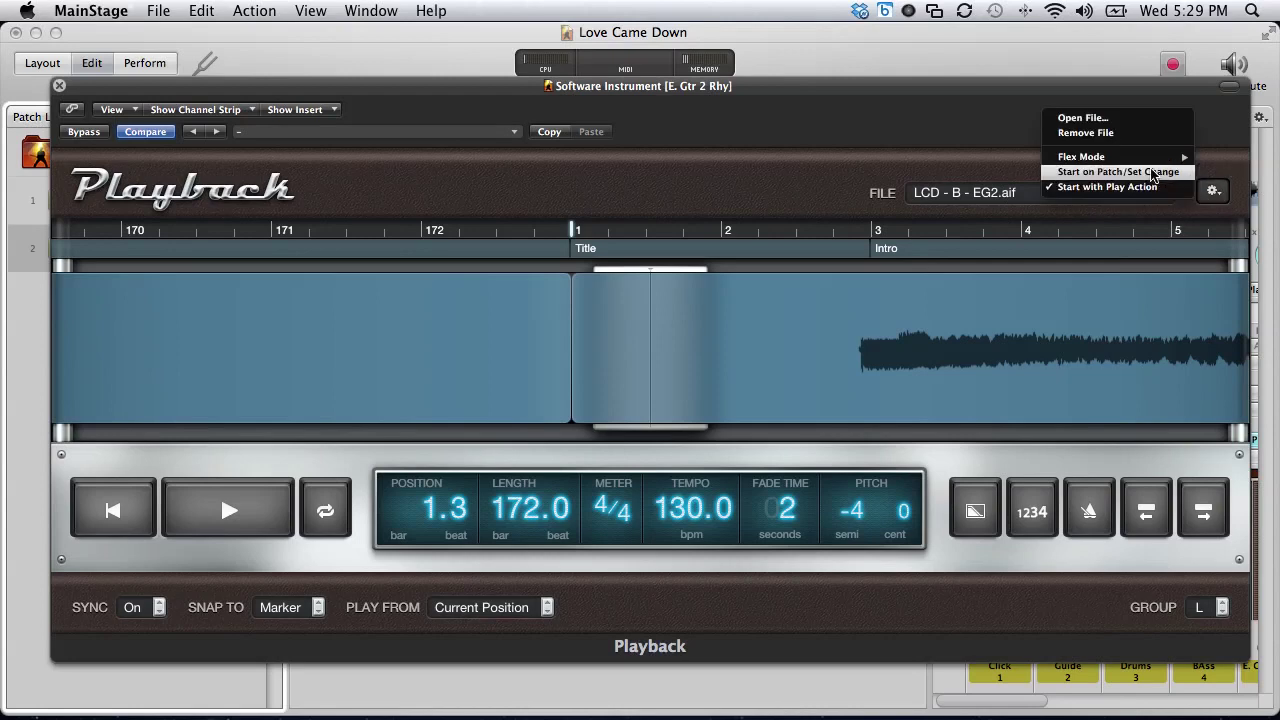
pyautogui.moveTo(1146, 160)
pyautogui.click(997, 202)
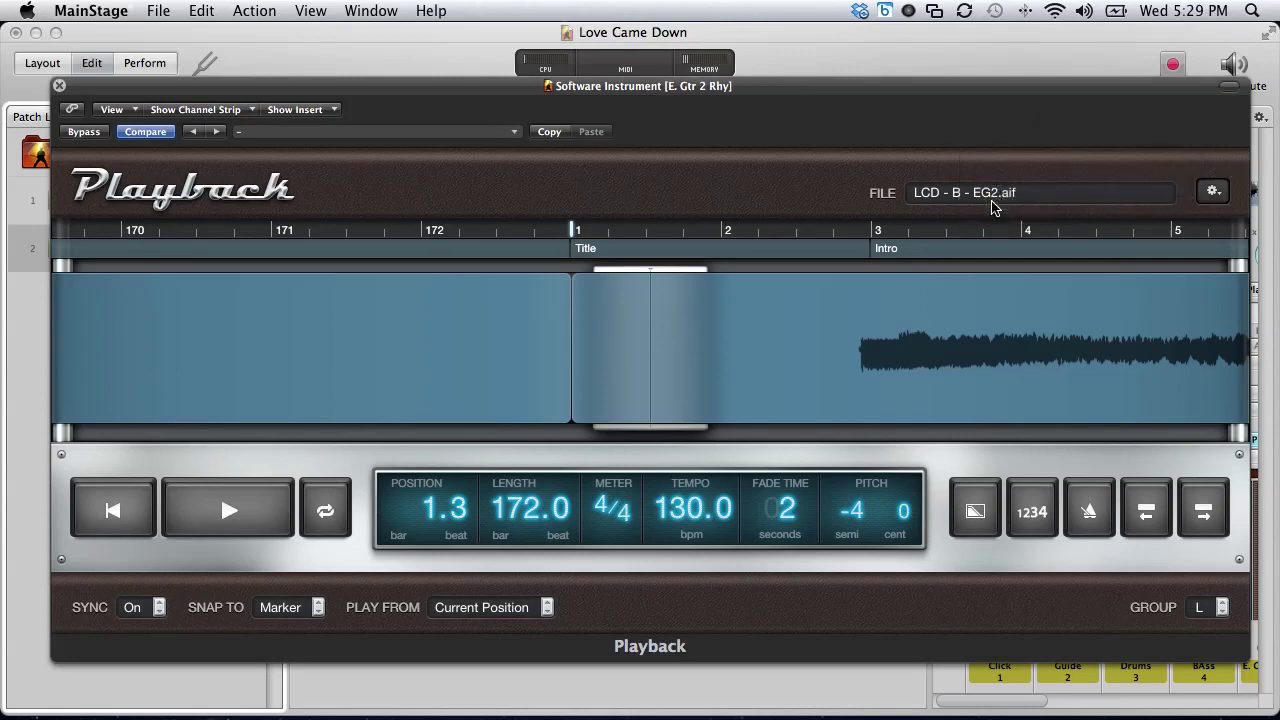
# Switch to the BGV channel strip, turn sync on and lower its pitch to -4 semitones
pyautogui.click(228, 112)
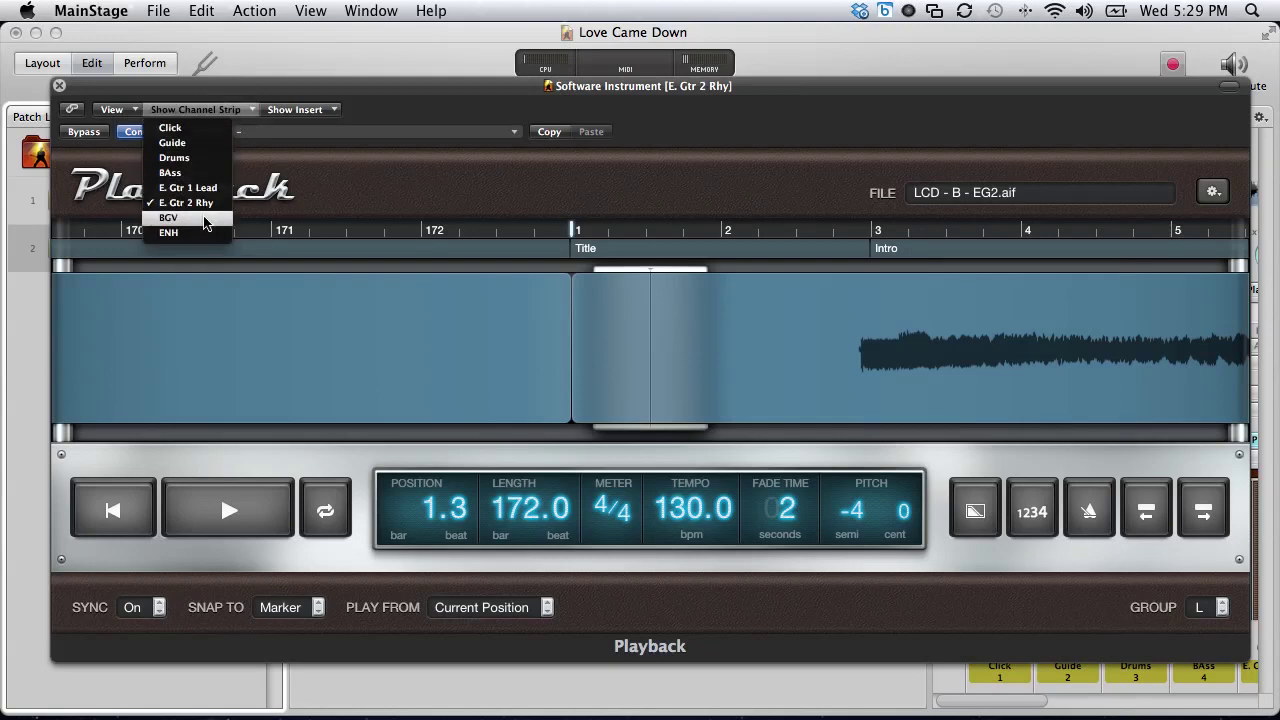
pyautogui.click(168, 217)
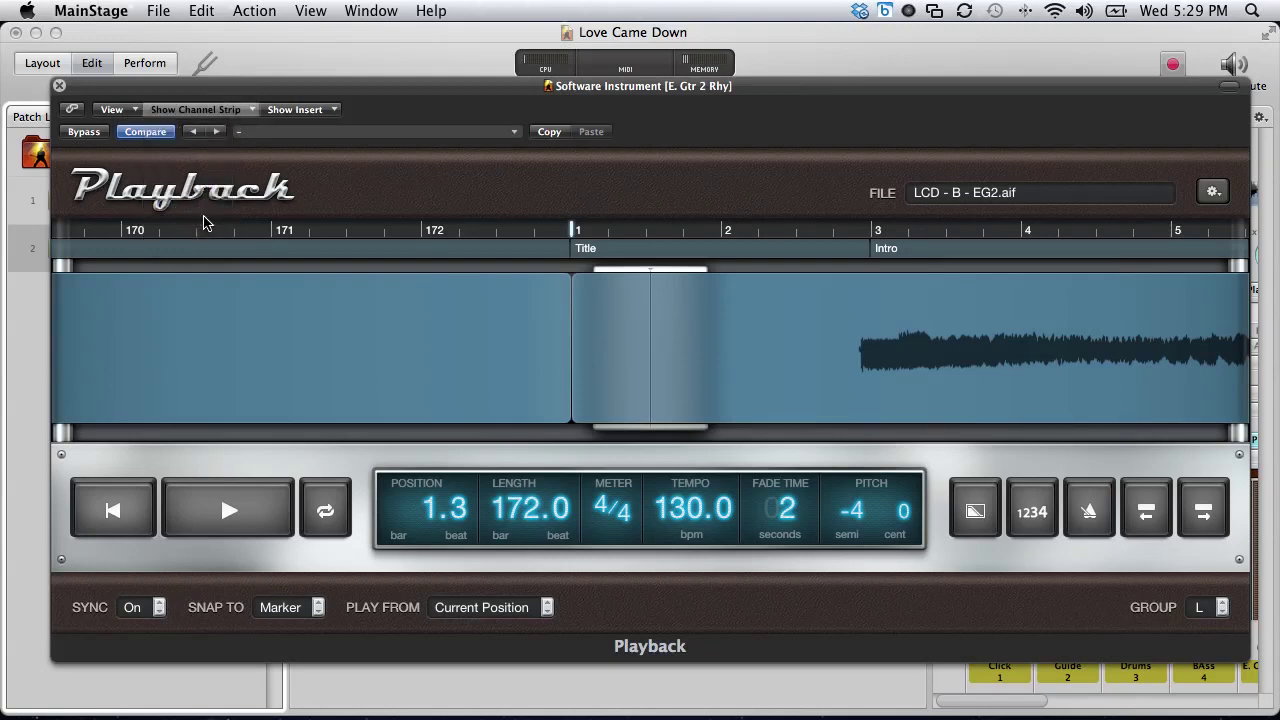
pyautogui.click(148, 617)
pyautogui.click(149, 634)
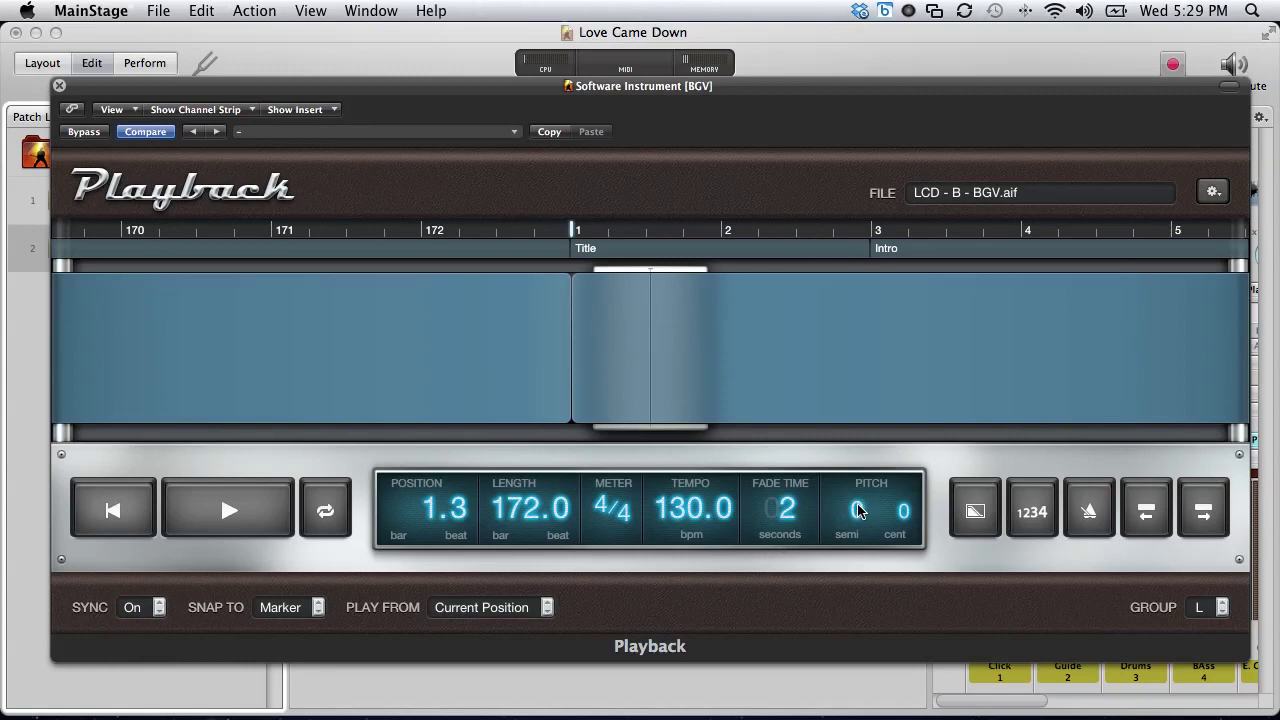
pyautogui.moveTo(857, 512); pyautogui.dragTo(861, 561)
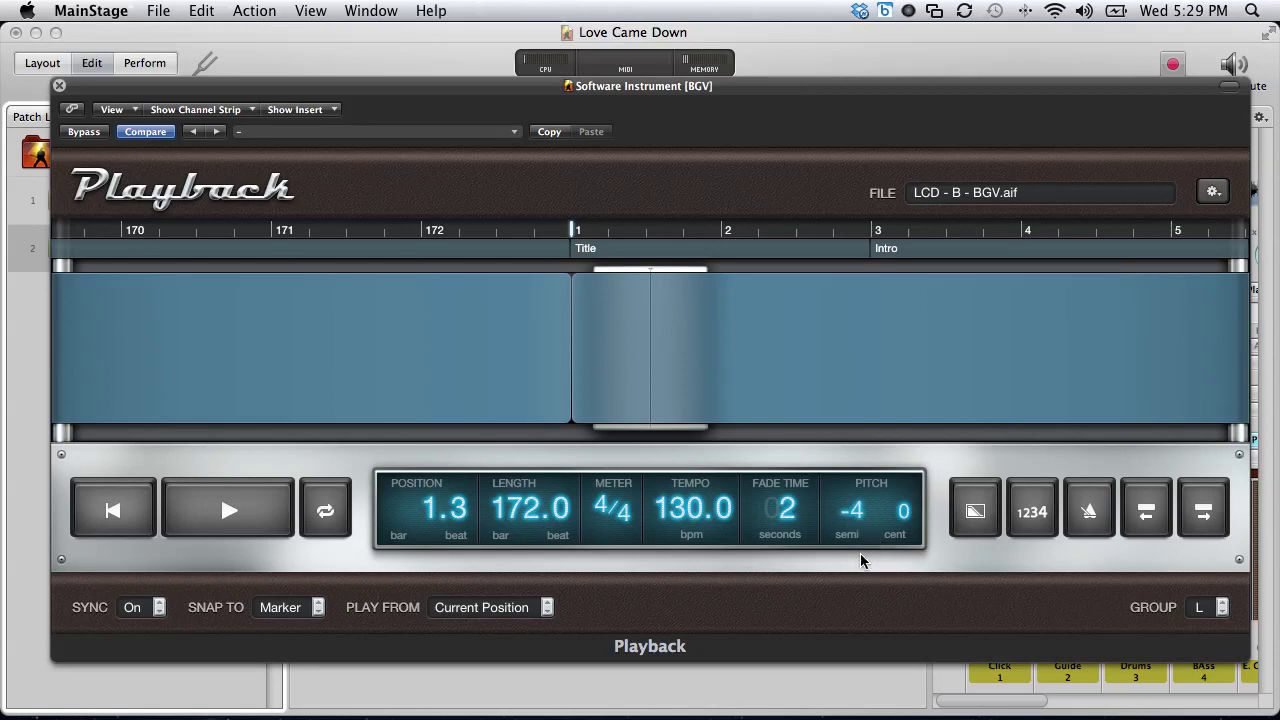
# Set the BGV stem's flex mode to Polyphonic, then switch the Playback plug-in to the ENH stem
pyautogui.click(1210, 192)
pyautogui.moveTo(1148, 160)
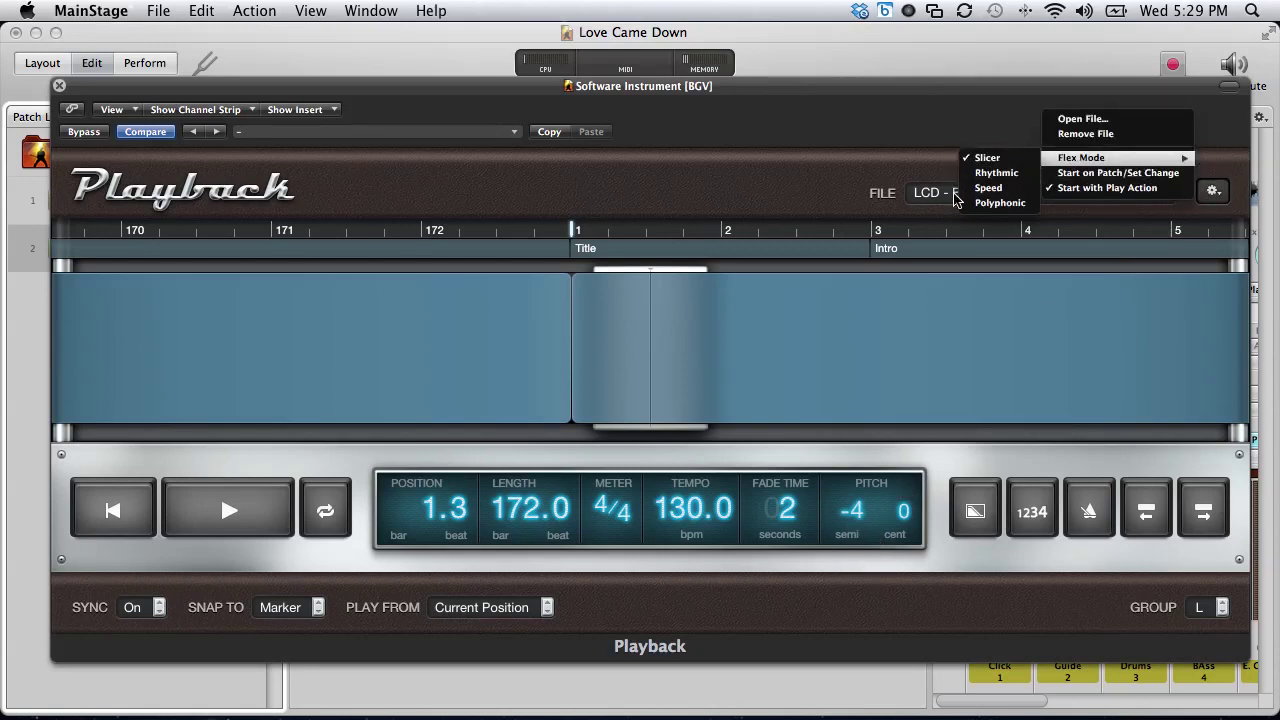
pyautogui.click(1000, 203)
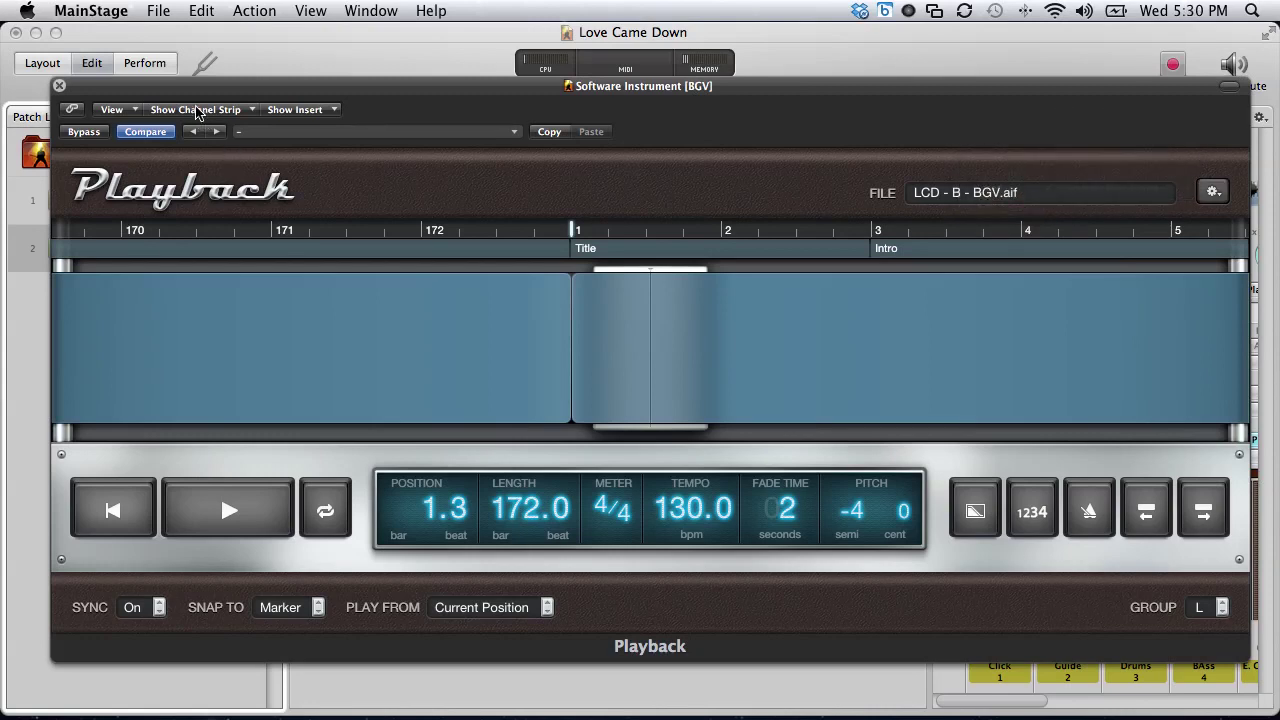
pyautogui.click(197, 113)
pyautogui.click(173, 492)
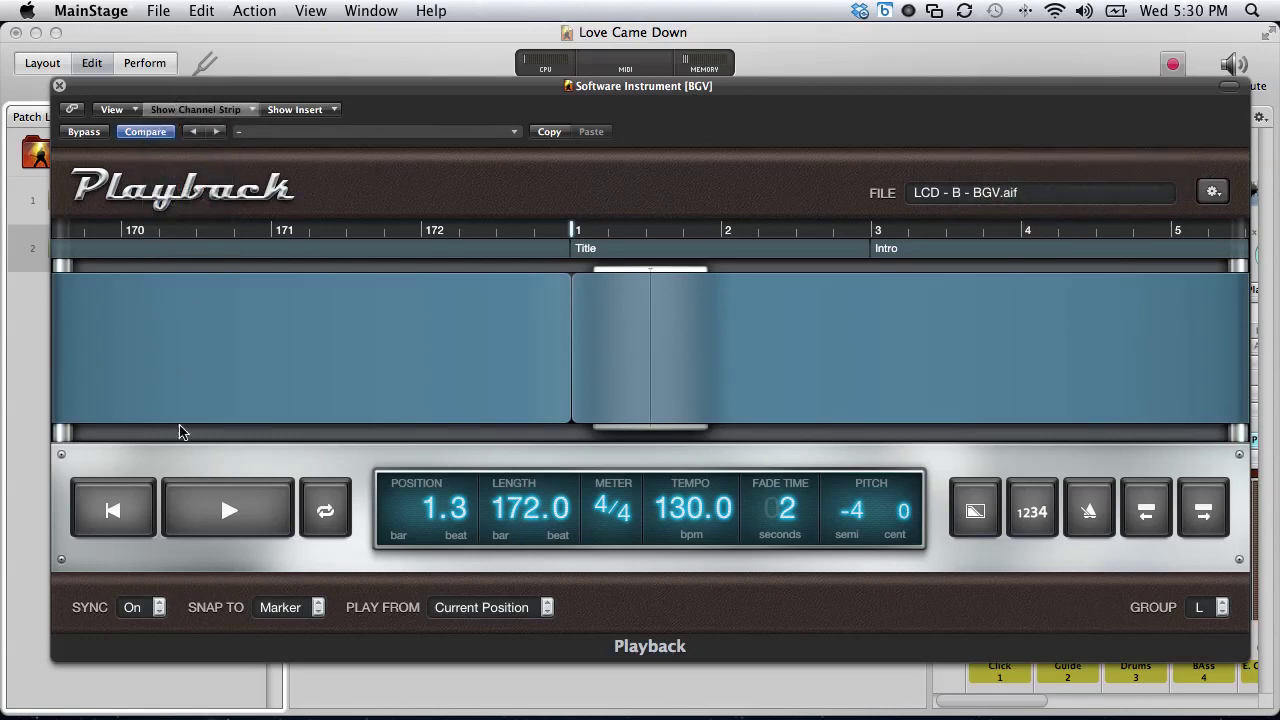
# Turn sync on for the ENH stem, drag its pitch to -4 semitones, and choose Polyphonic flex mode
pyautogui.click(145, 607)
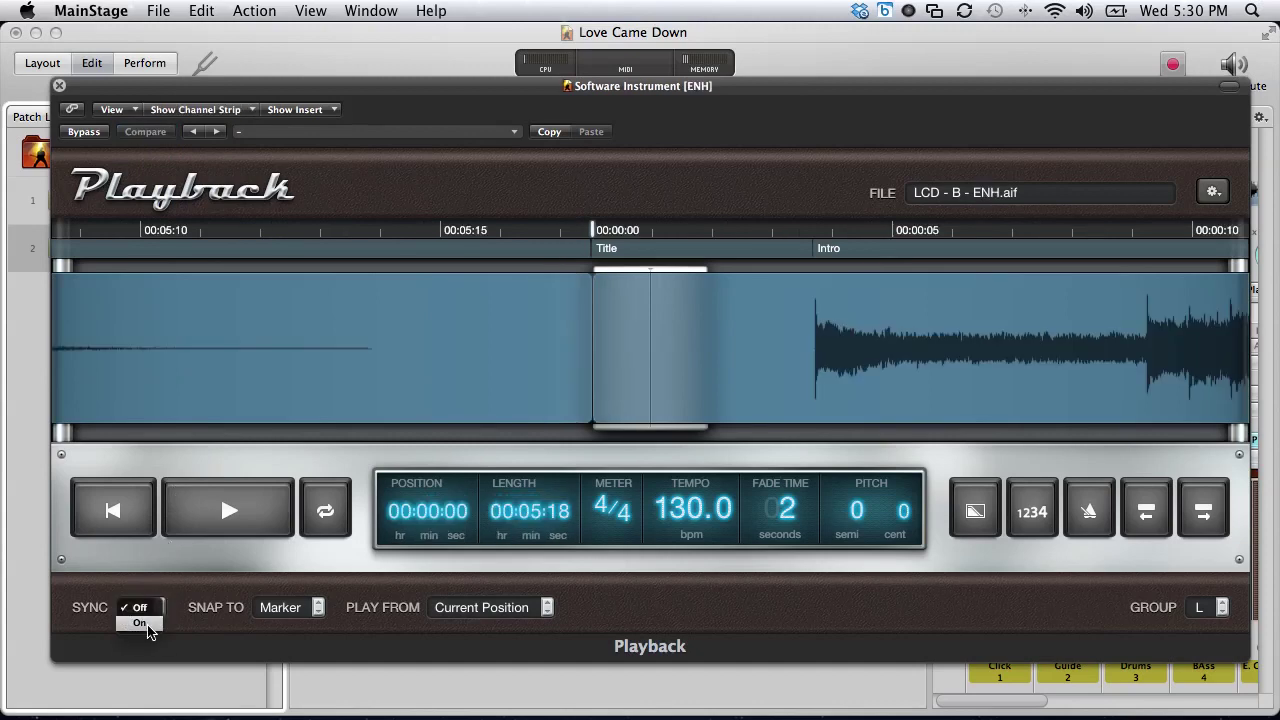
pyautogui.click(146, 624)
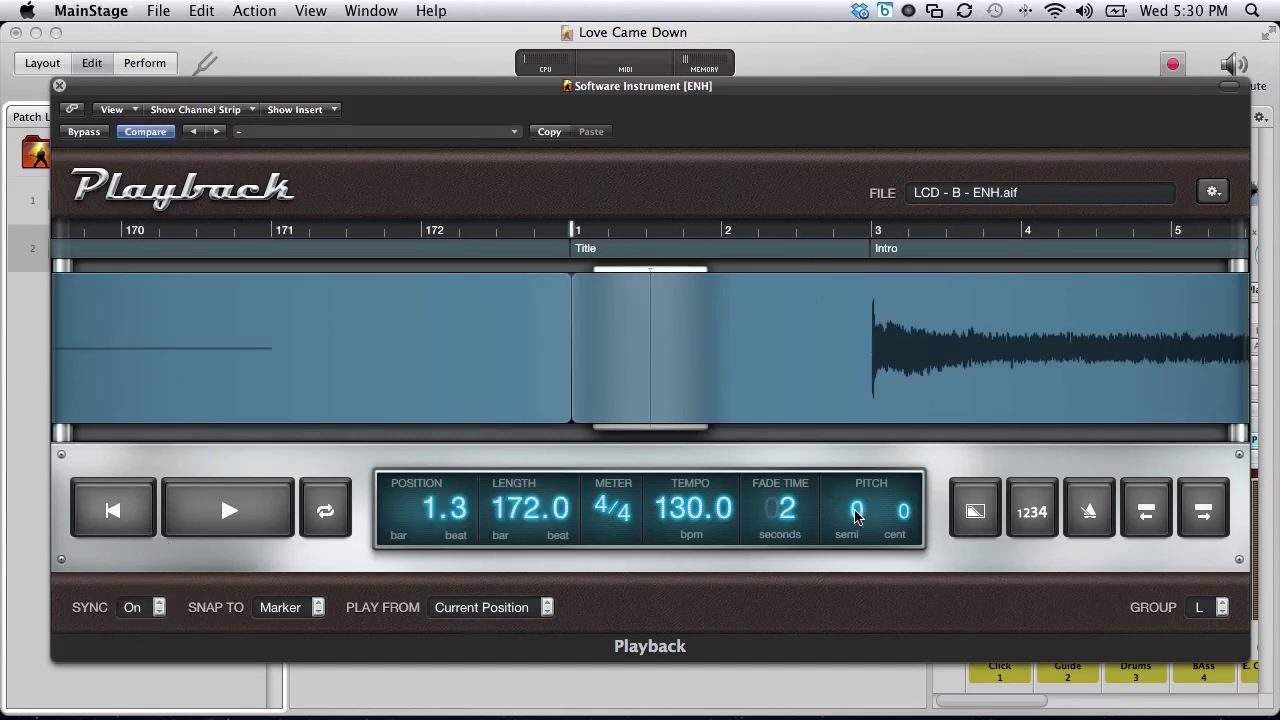
pyautogui.moveTo(855, 515); pyautogui.dragTo(846, 566)
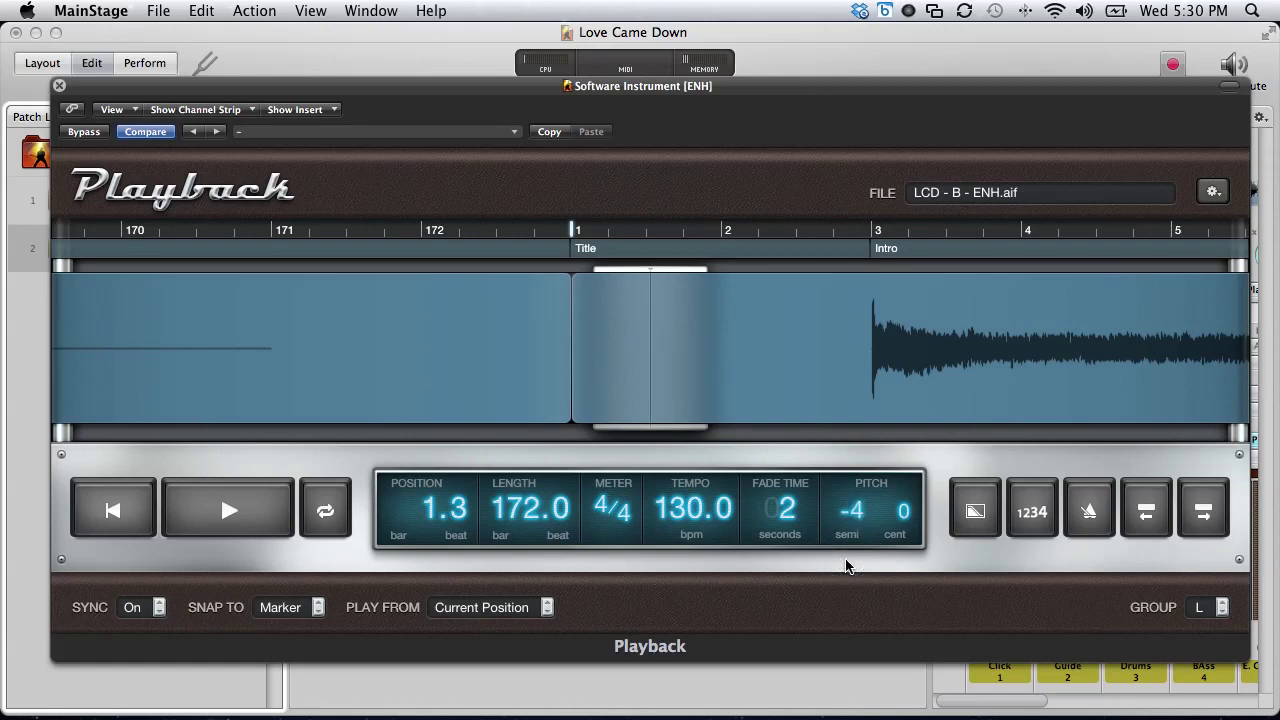
pyautogui.click(1214, 192)
pyautogui.moveTo(1150, 162)
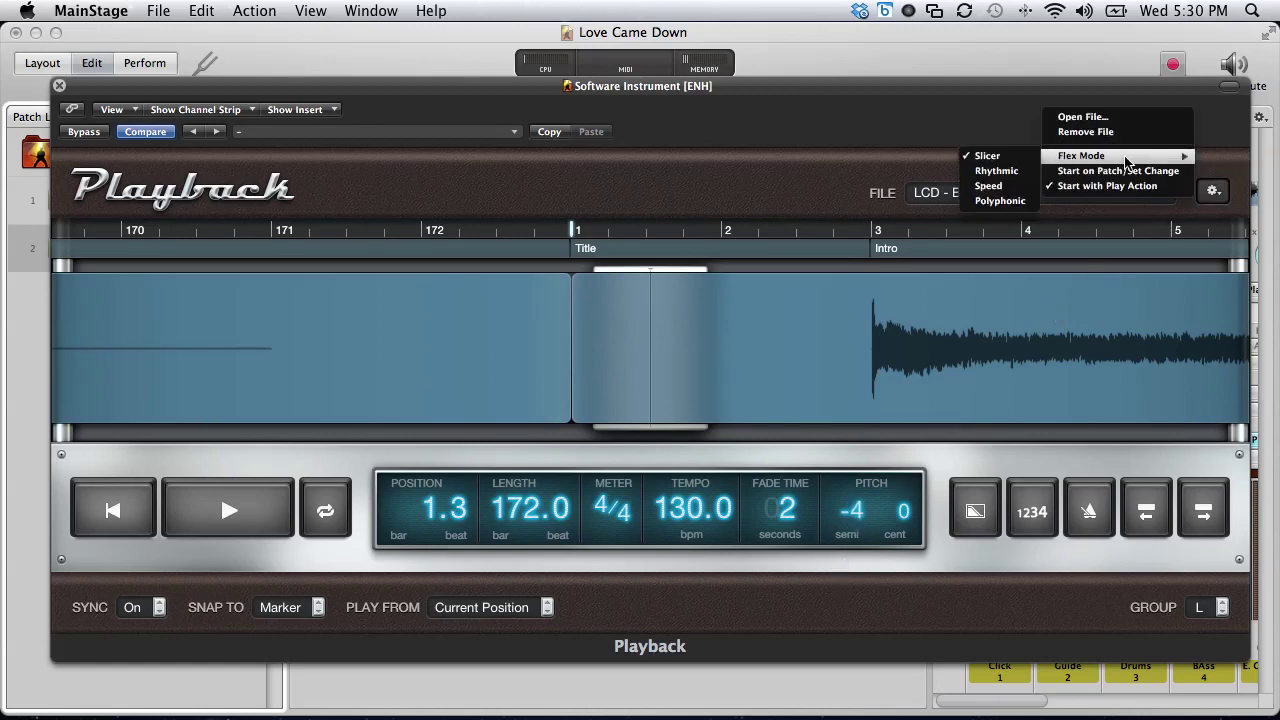
pyautogui.click(987, 201)
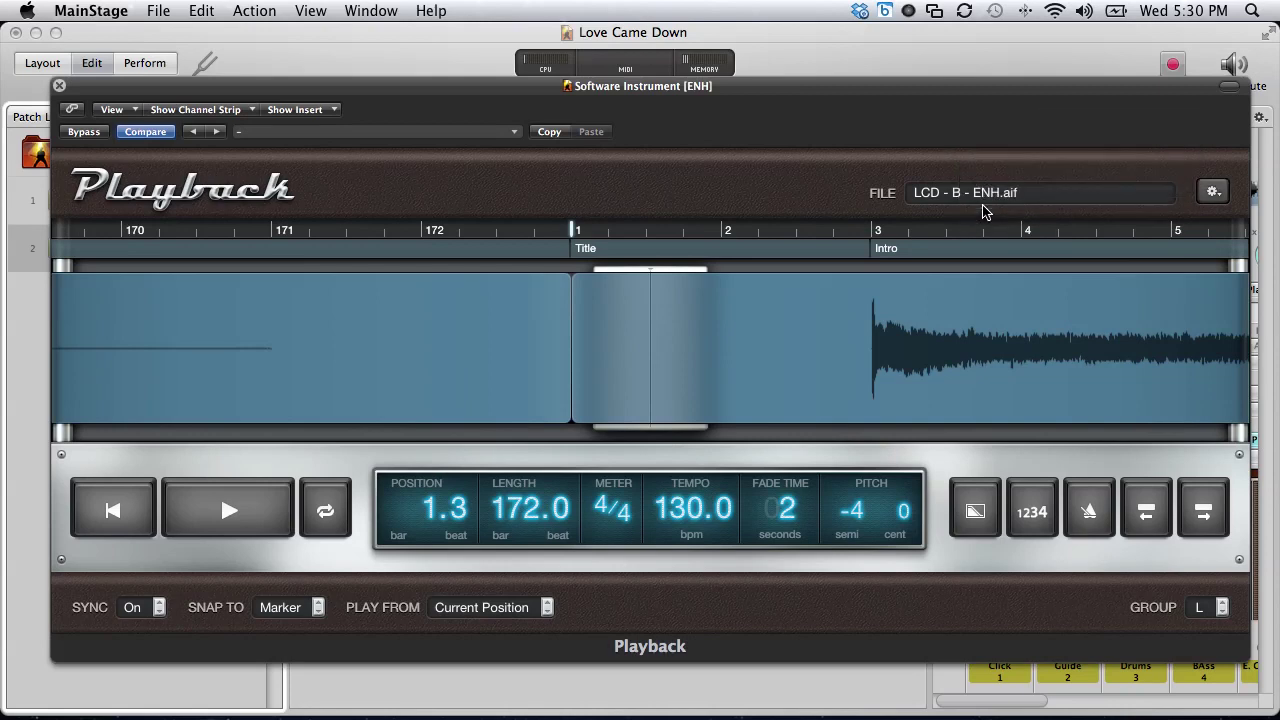
# Close the Playback plug-in window and switch between patches Love Came Down – B and – G
pyautogui.click(59, 88)
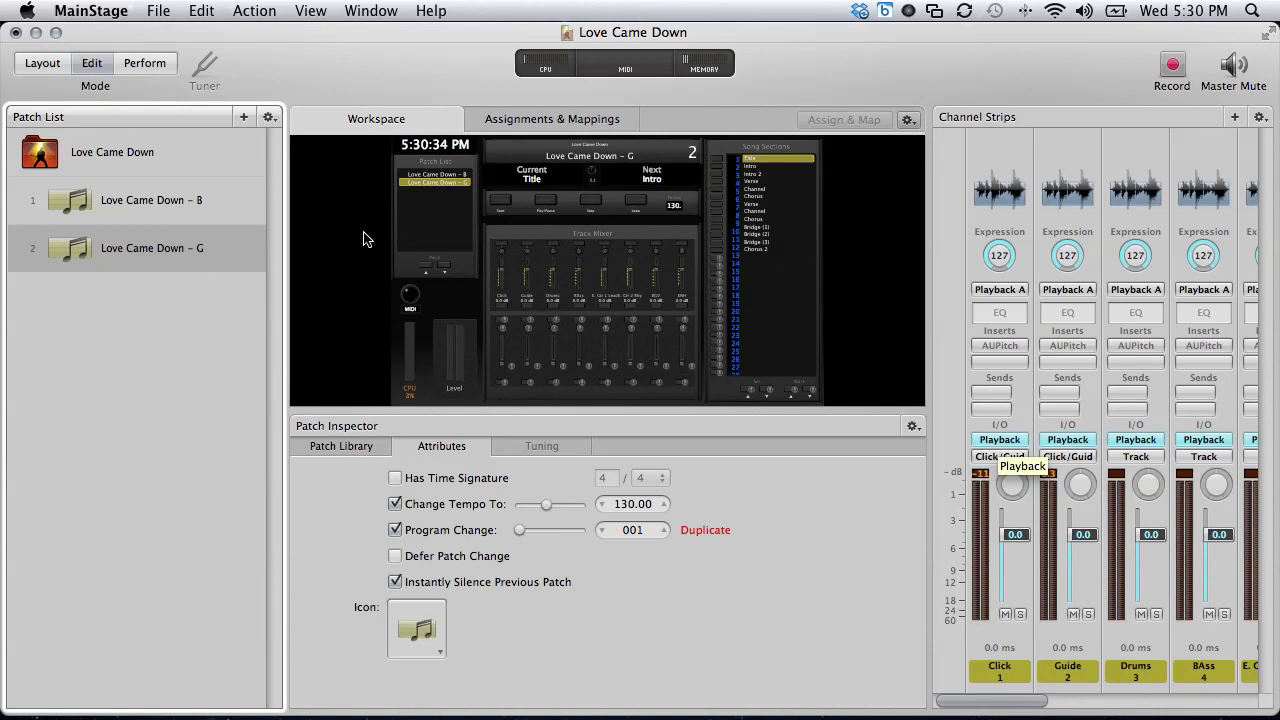
pyautogui.press('Up')
pyautogui.click(125, 246)
pyautogui.click(136, 212)
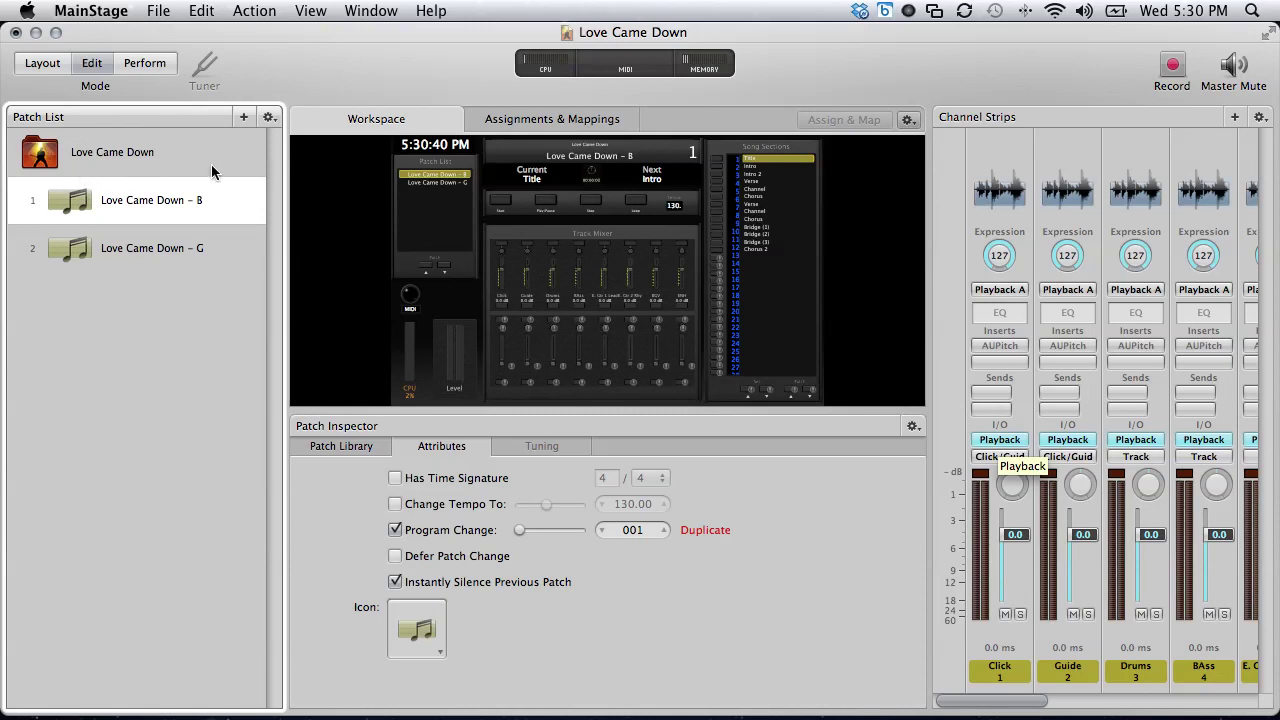
pyautogui.click(268, 118)
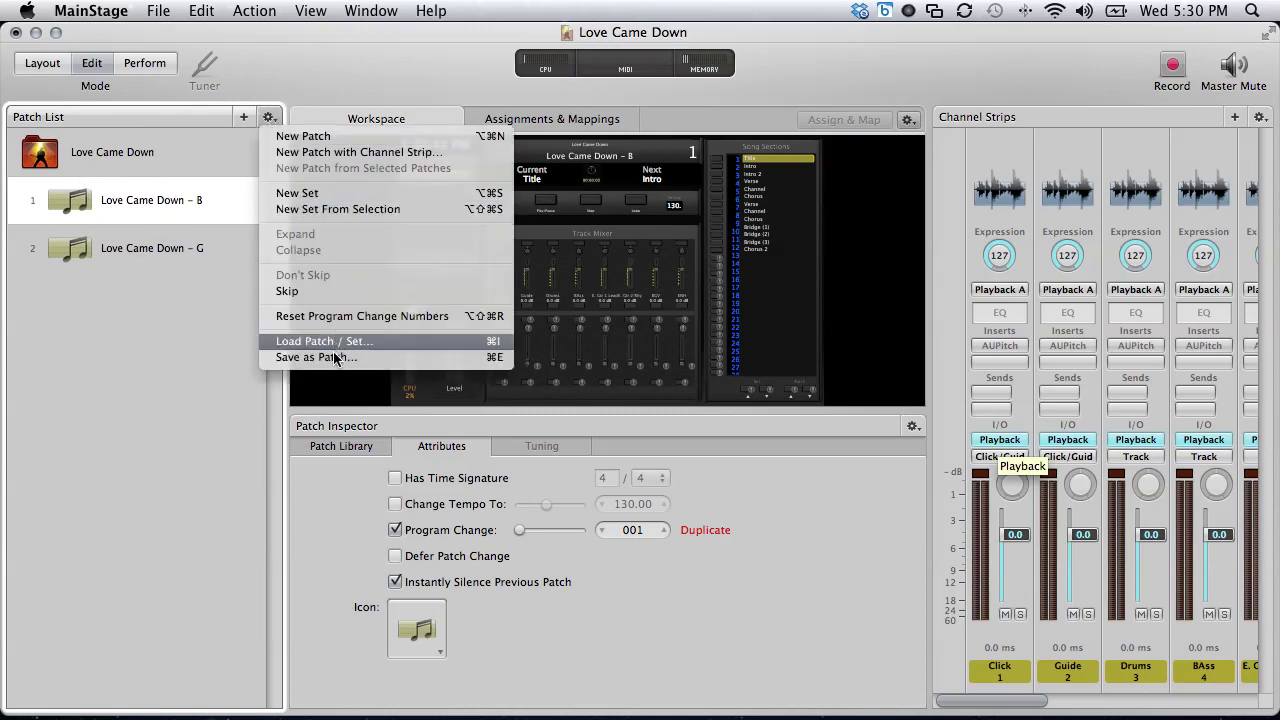
pyautogui.click(198, 256)
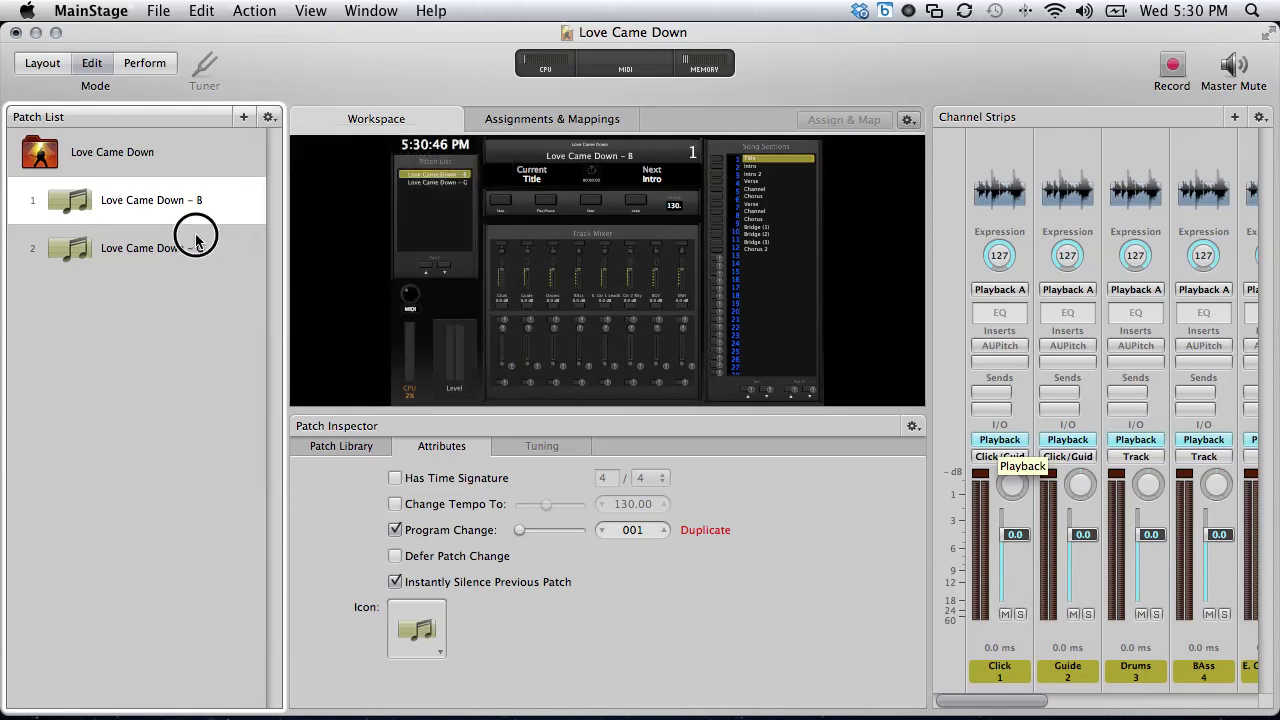
# Compare patches B and G in the Patch List, also viewing the concert-wide settings
pyautogui.click(160, 250)
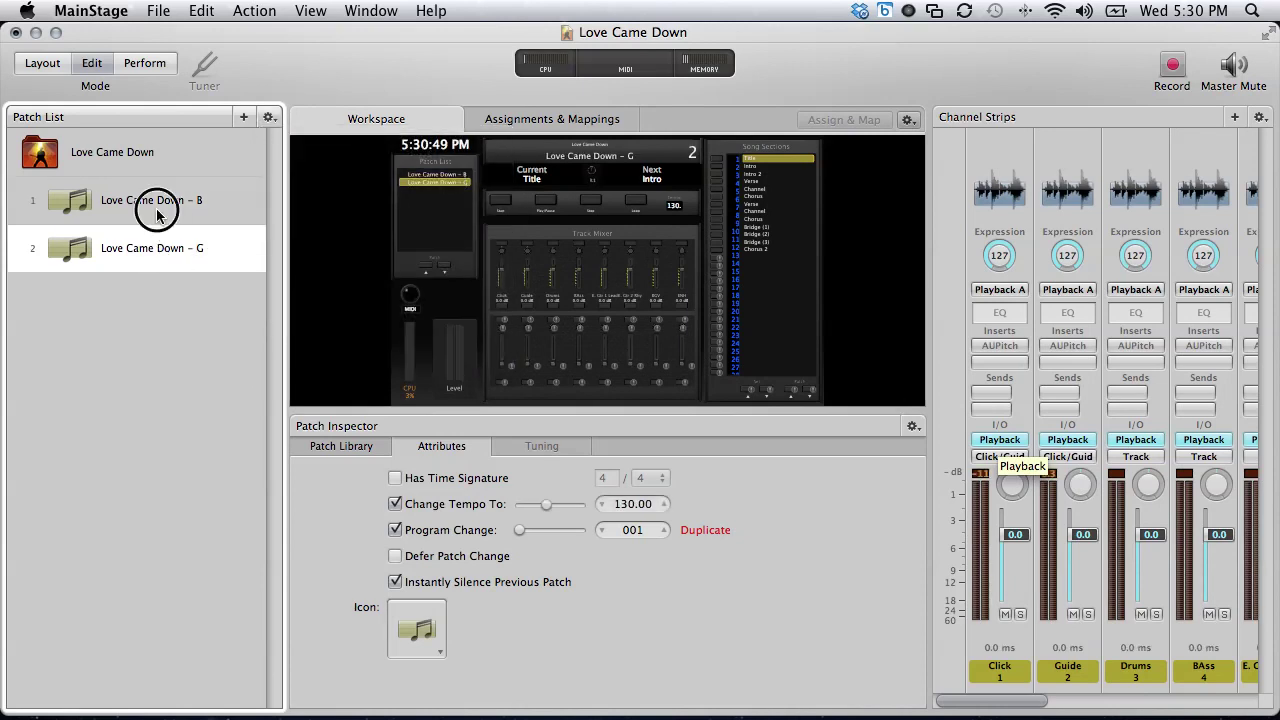
pyautogui.click(157, 216)
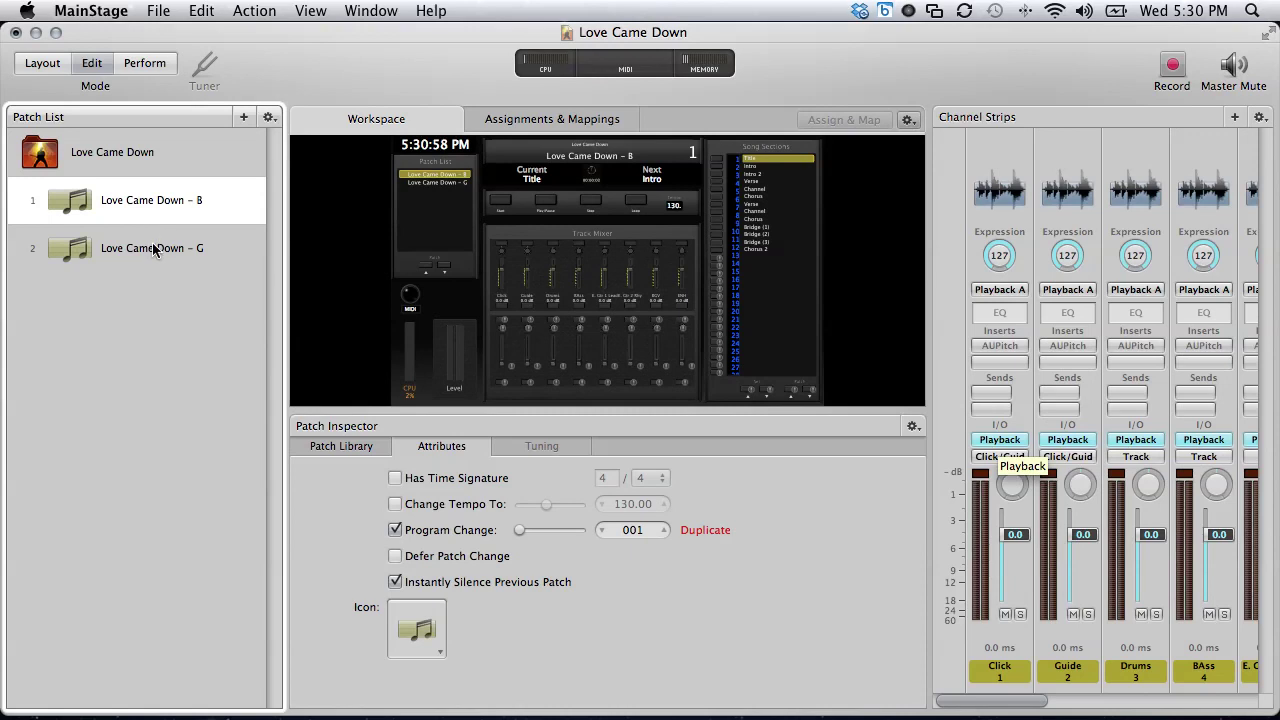
pyautogui.click(151, 250)
pyautogui.click(153, 207)
pyautogui.click(151, 156)
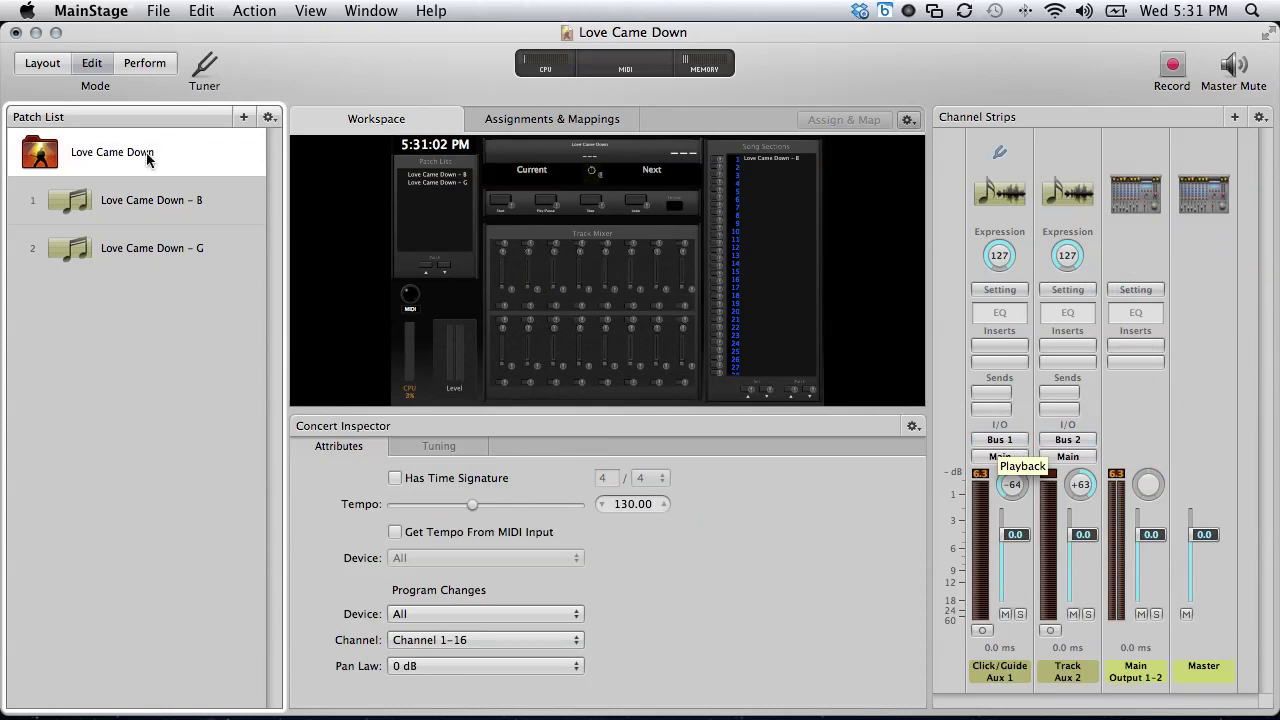
pyautogui.click(175, 205)
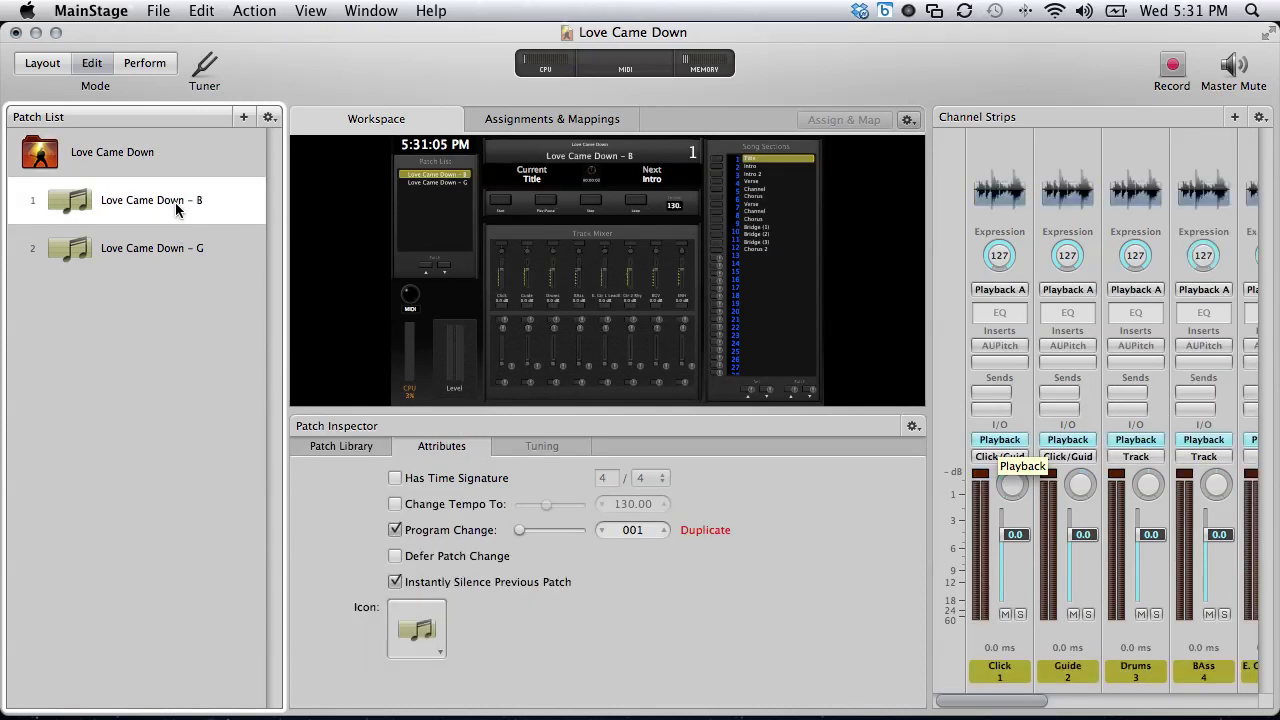
pyautogui.click(171, 246)
pyautogui.click(166, 212)
pyautogui.click(163, 250)
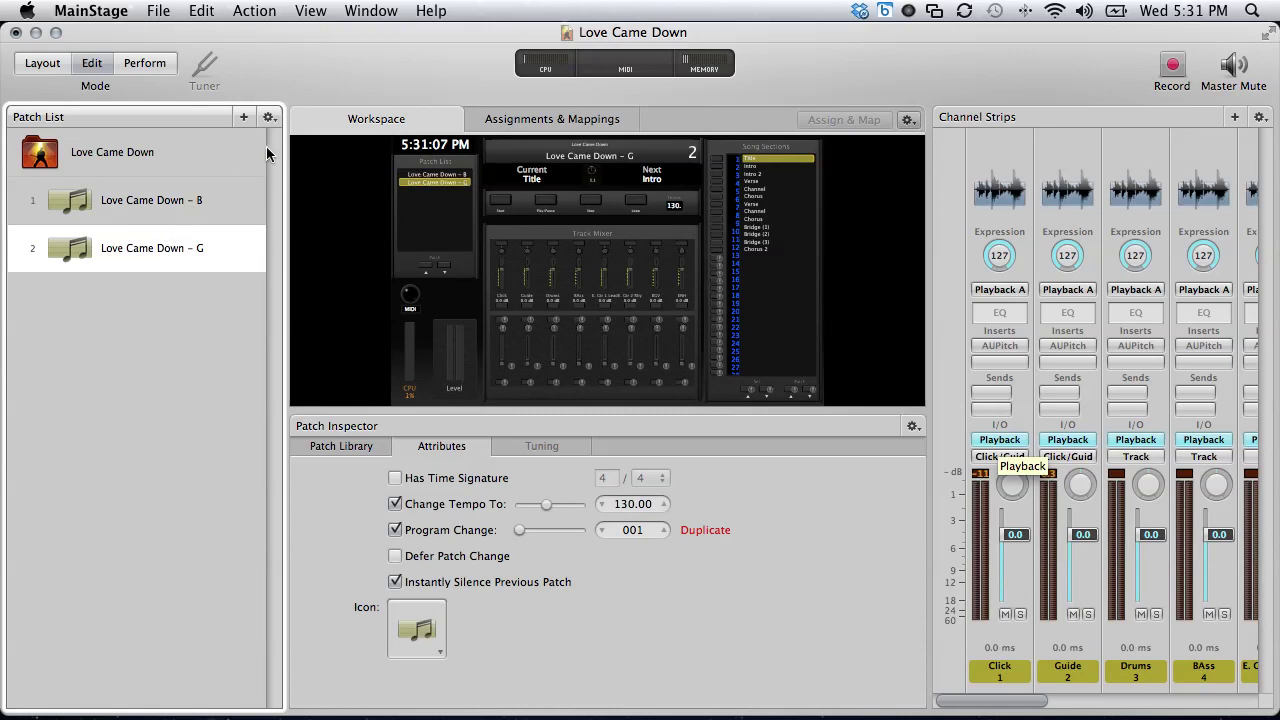
# Check the tempo settings of patches B and G, finishing on patch G with its 130.00 tempo change
pyautogui.click(158, 202)
pyautogui.click(142, 255)
pyautogui.click(150, 208)
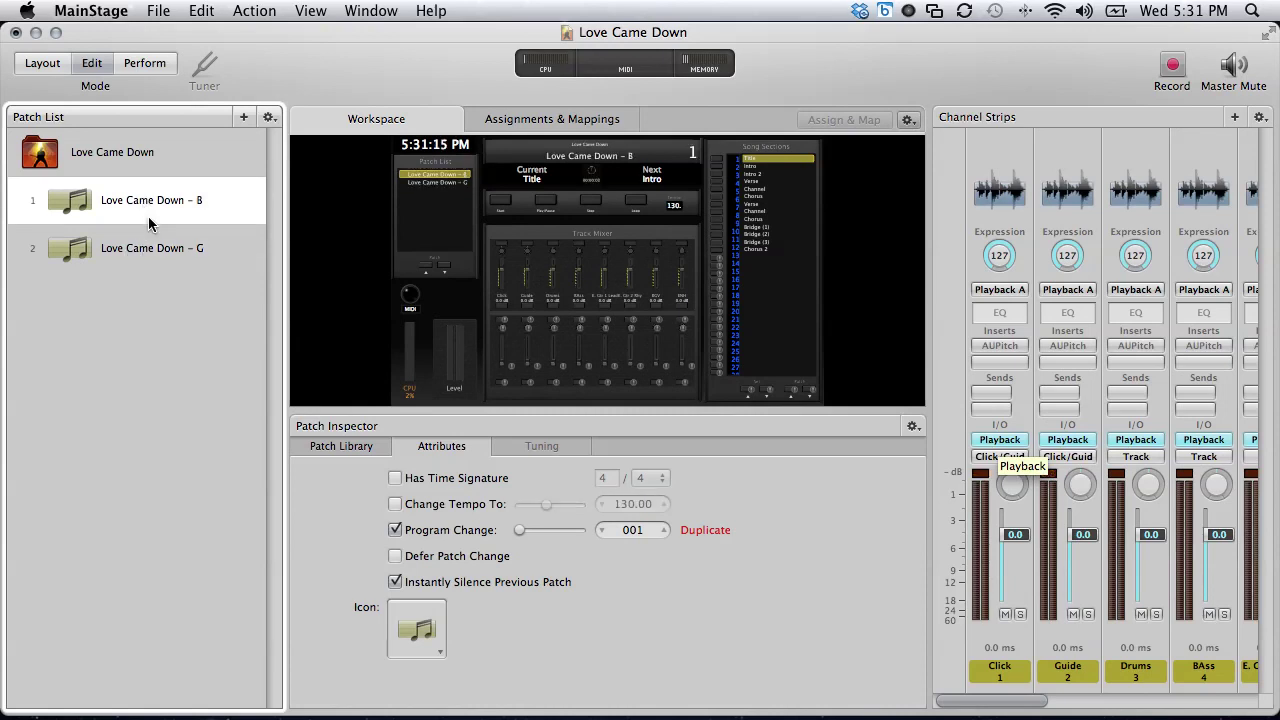
pyautogui.click(148, 243)
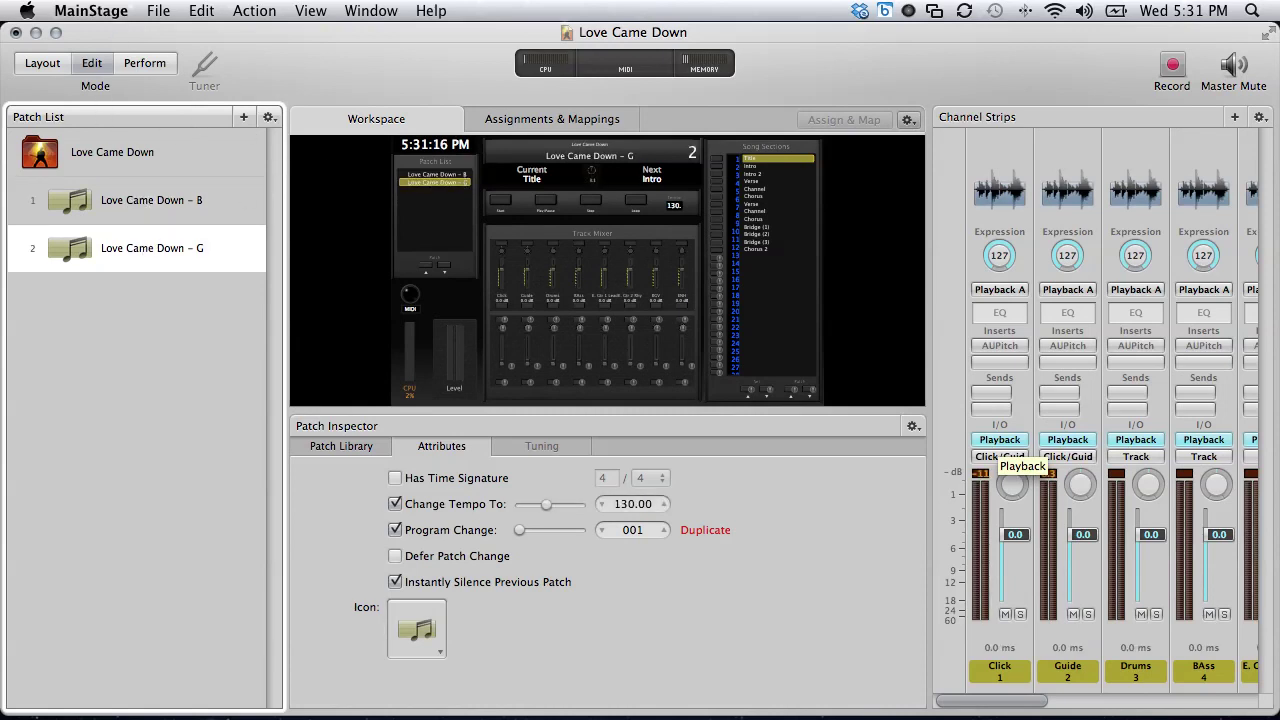
pyautogui.click(158, 10)
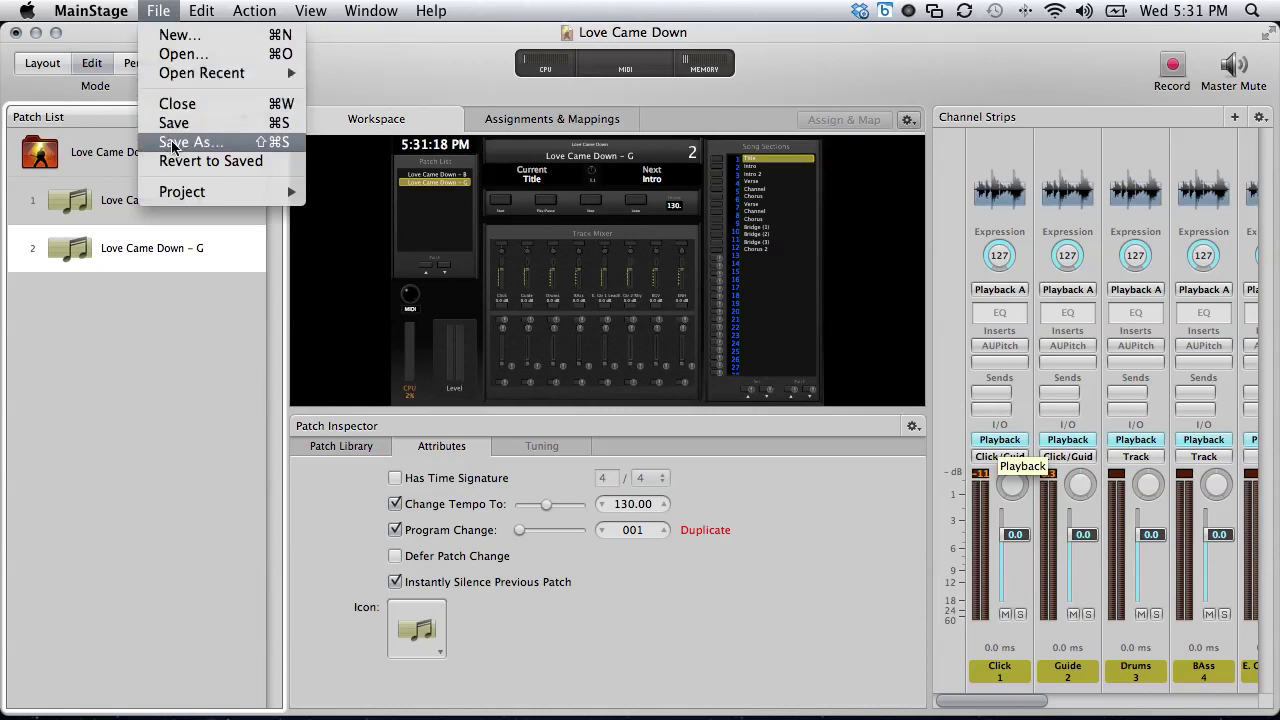
pyautogui.click(97, 200)
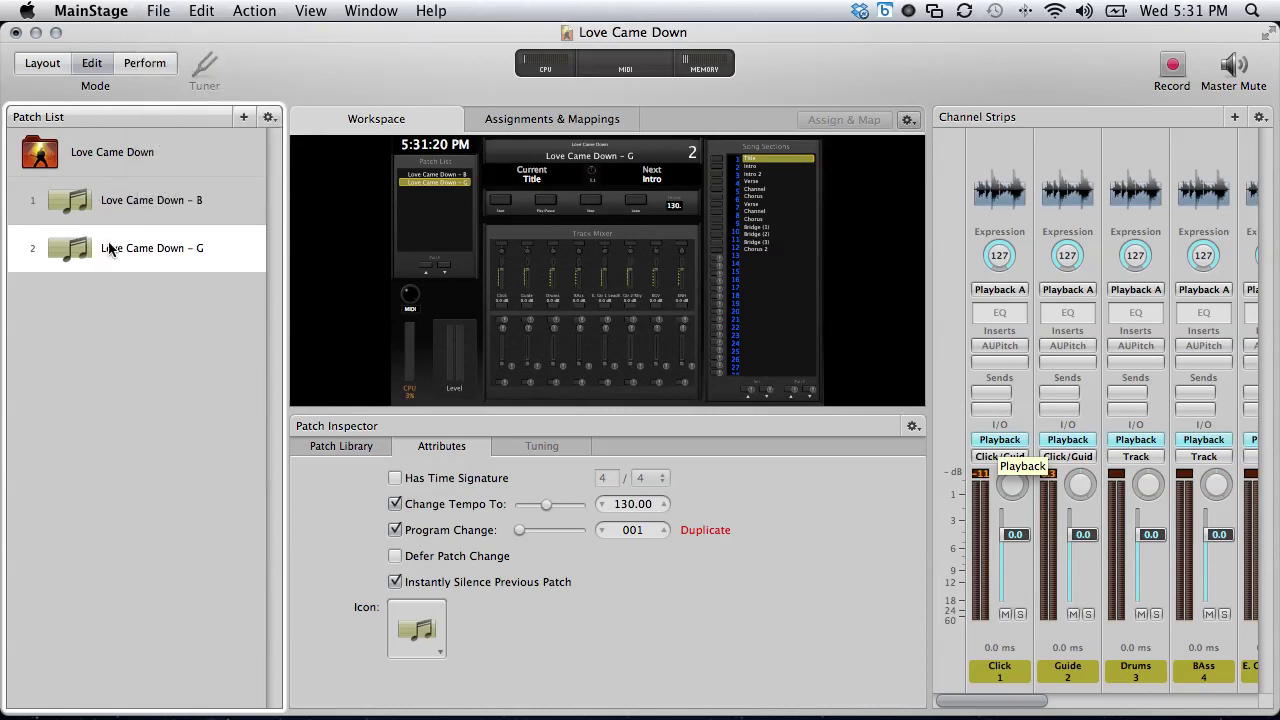
pyautogui.click(270, 116)
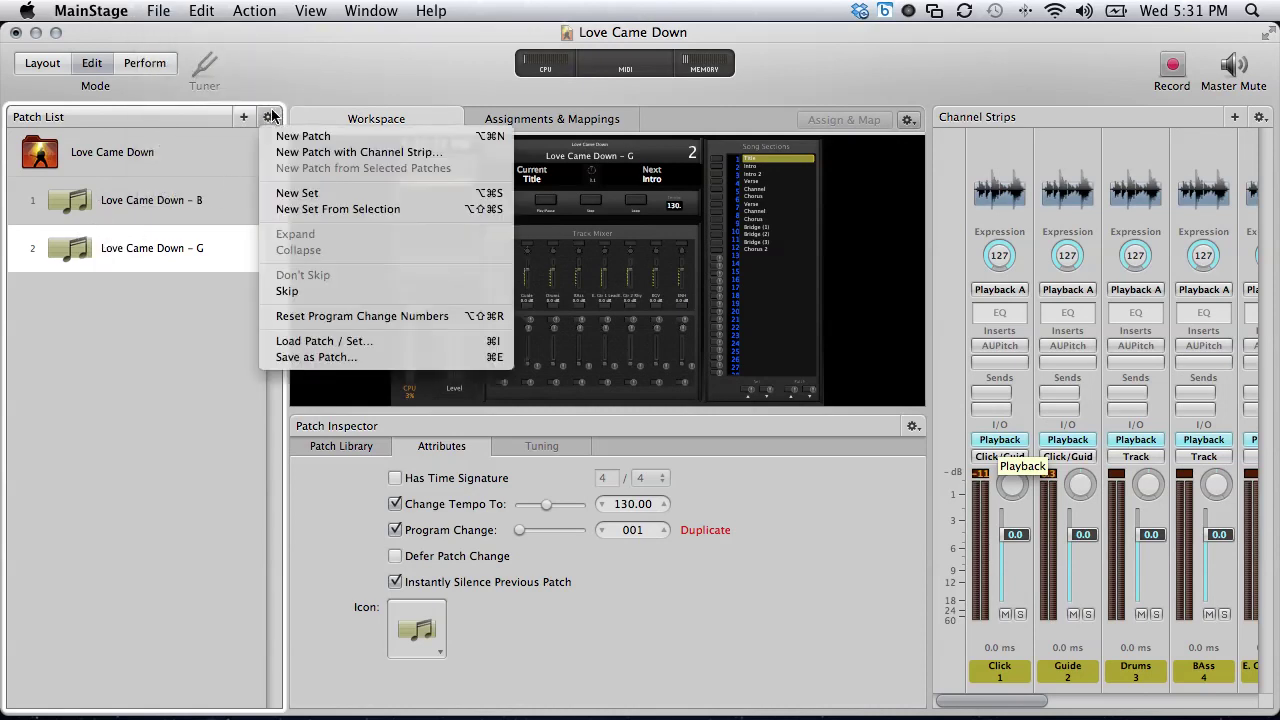
pyautogui.click(352, 360)
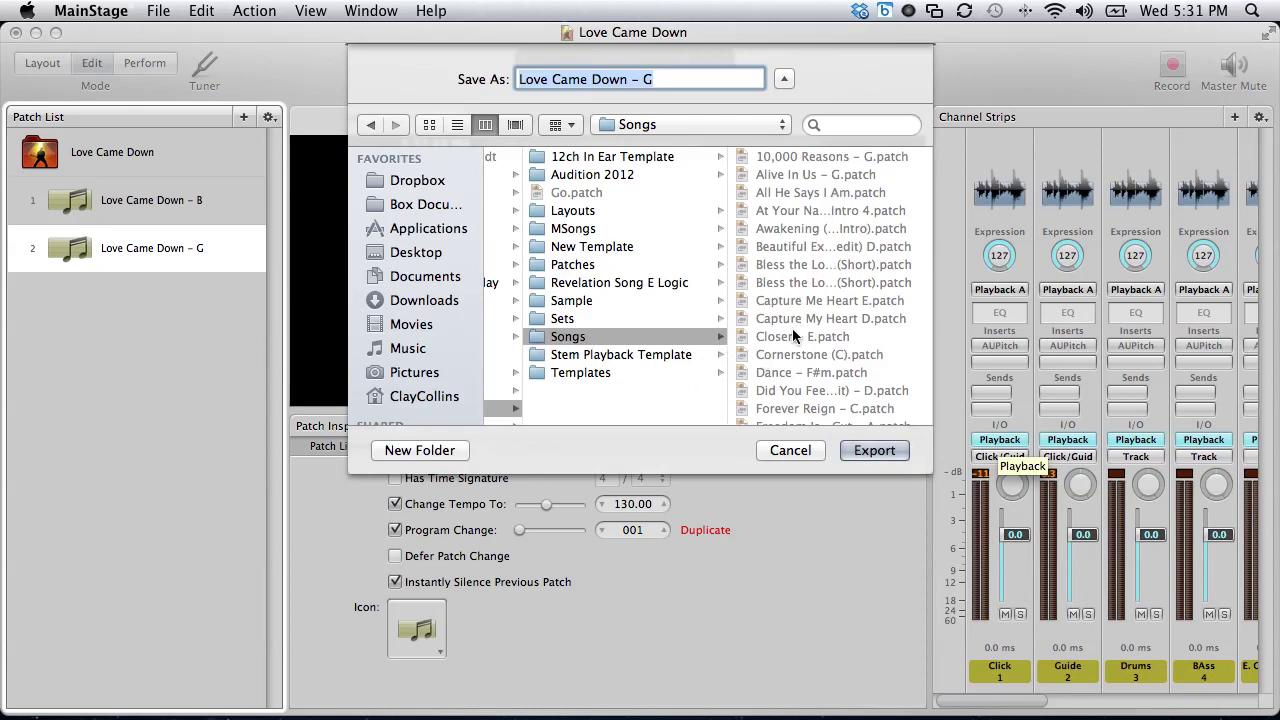
pyautogui.click(788, 450)
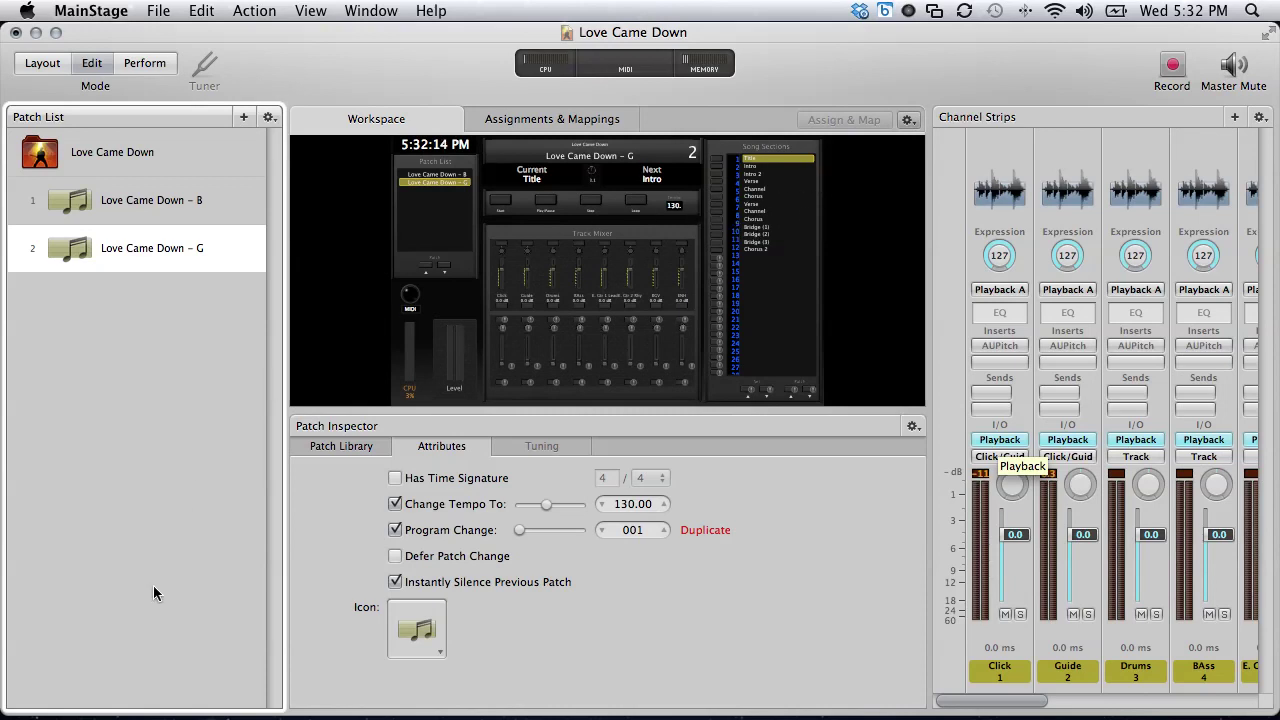
pyautogui.click(149, 677)
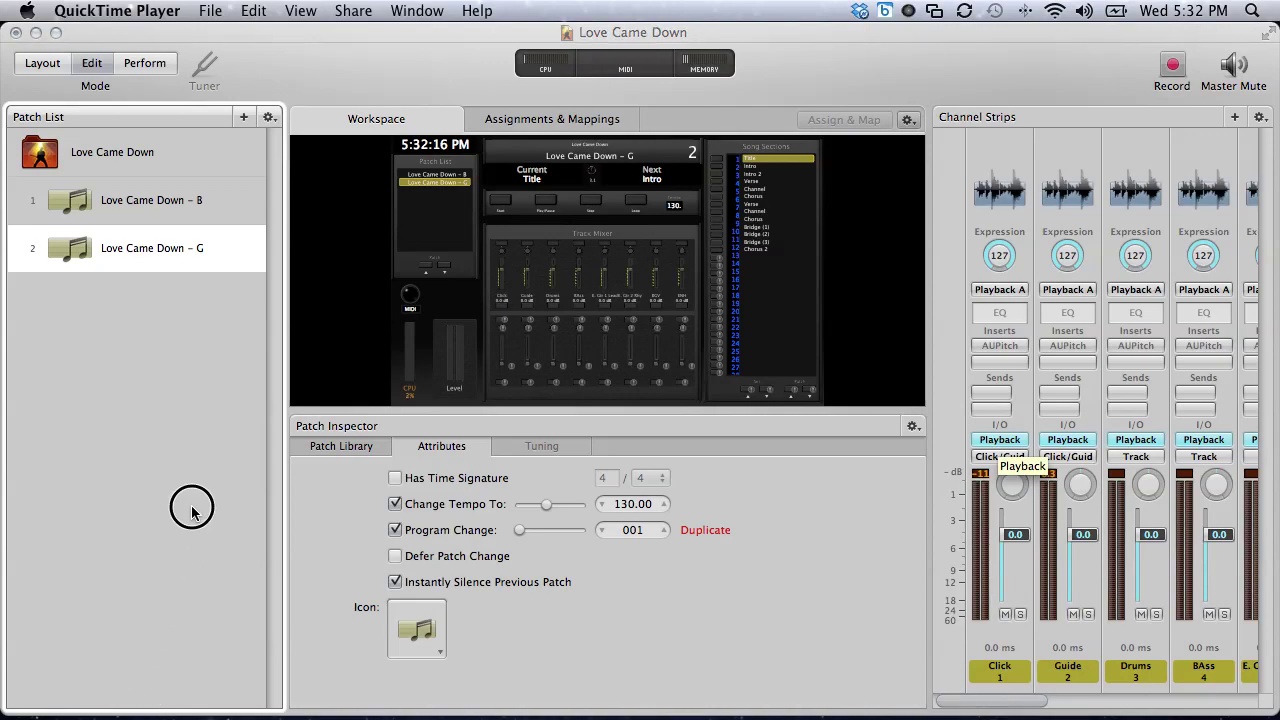